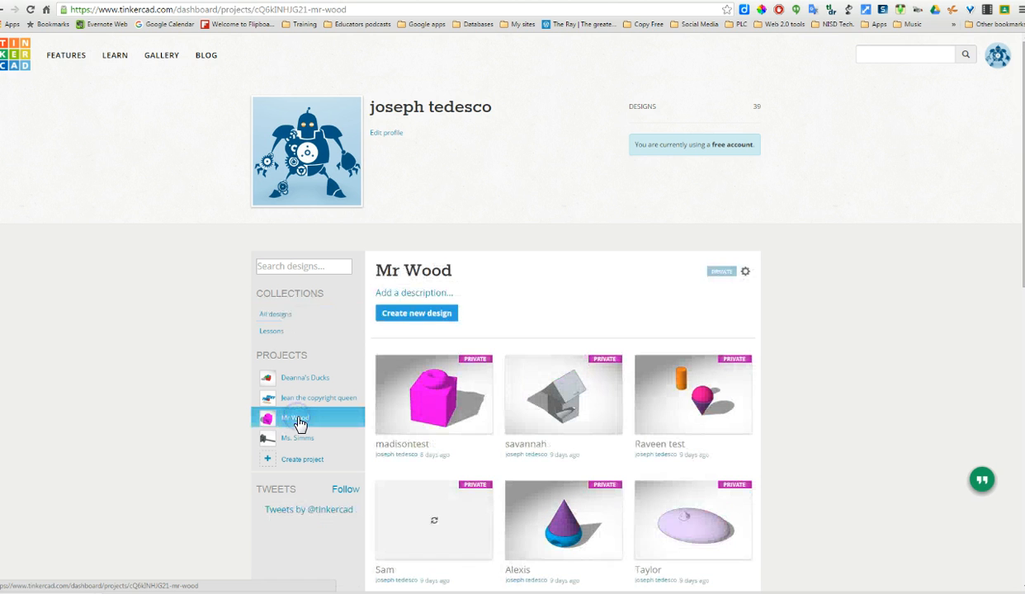
Create a new design in the open project and rename it with the owner's first name followed by "Testing".
{"action": "left_click", "coordinate": [429, 320]}
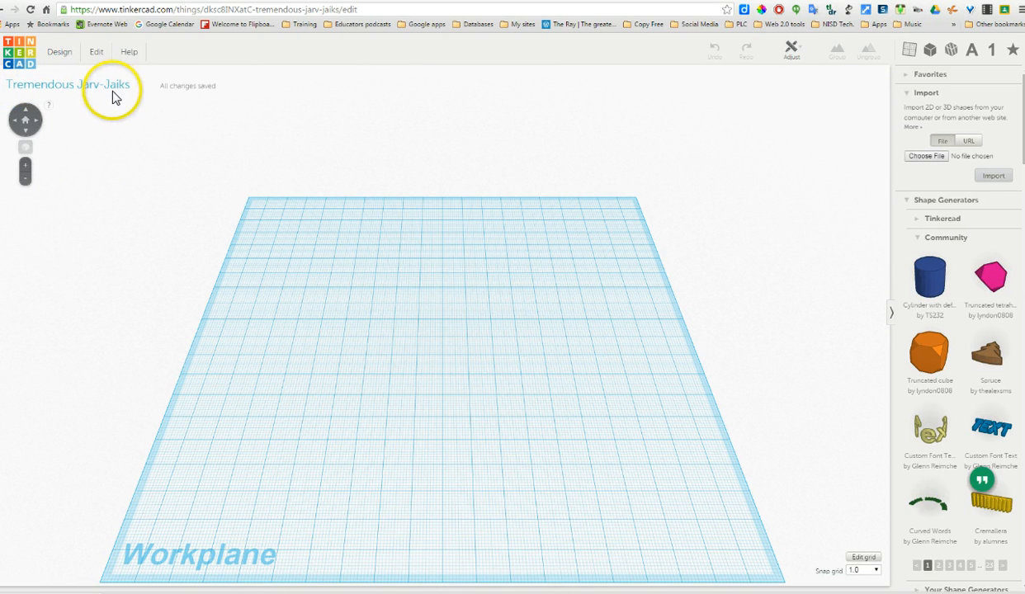
{"action": "left_click", "coordinate": [62, 59]}
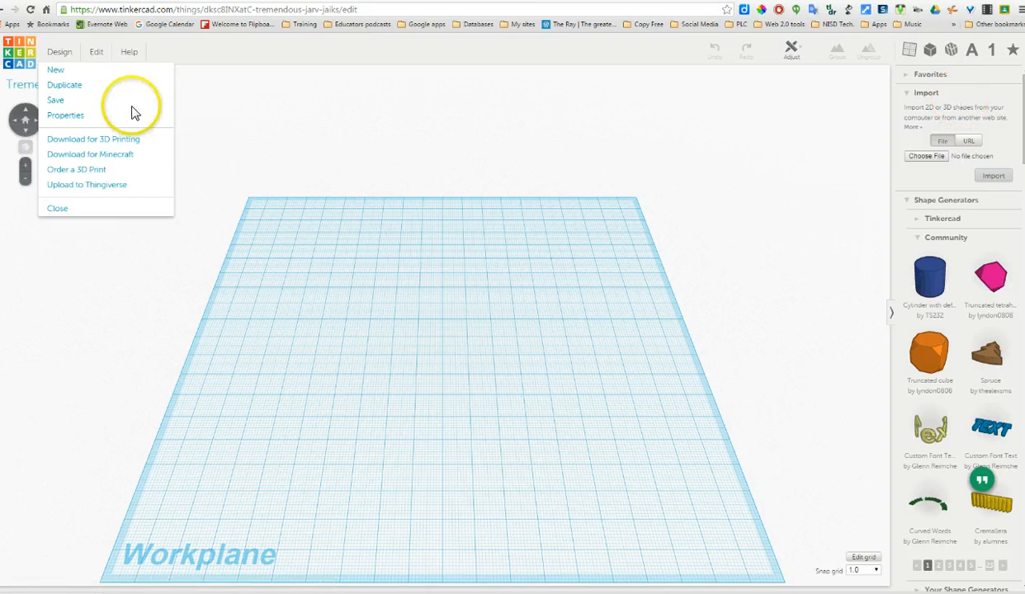
{"action": "left_click", "coordinate": [86, 116]}
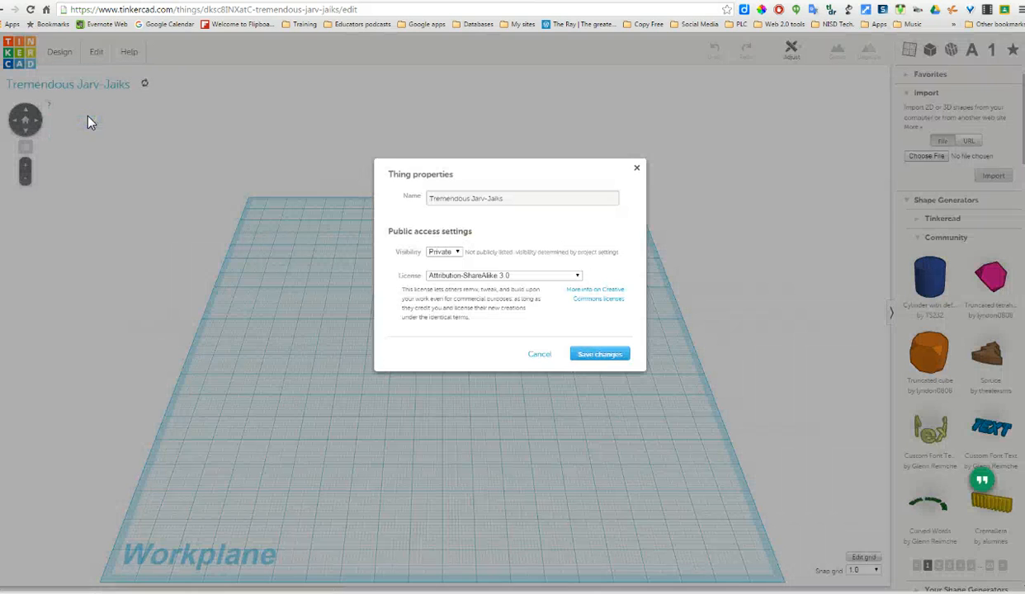
{"action": "left_click_drag", "start_coordinate": [561, 199], "coordinate": [405, 201]}
{"action": "key", "text": "BackSpace"}
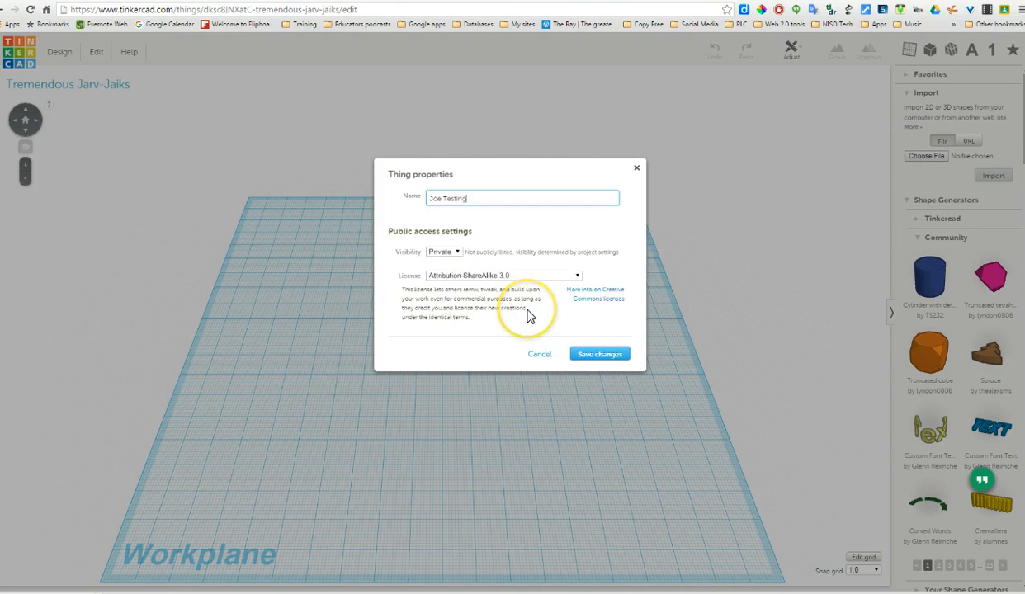
{"action": "left_click", "coordinate": [604, 354]}
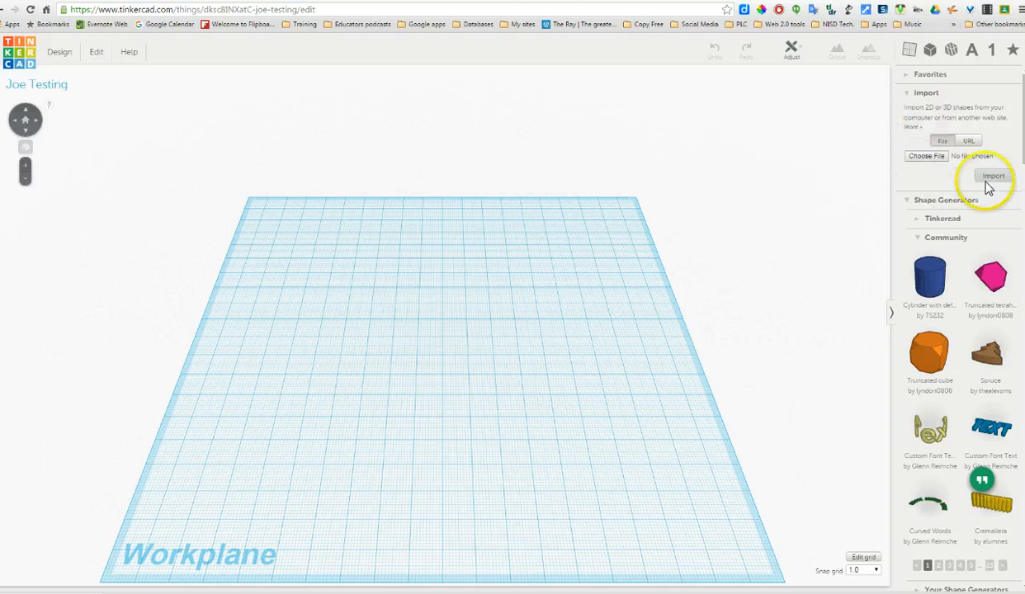
Place a red box from the geometric shapes near the middle of the workplane.
{"action": "scroll", "coordinate": [957, 330], "scroll_direction": "down", "scroll_amount": 5}
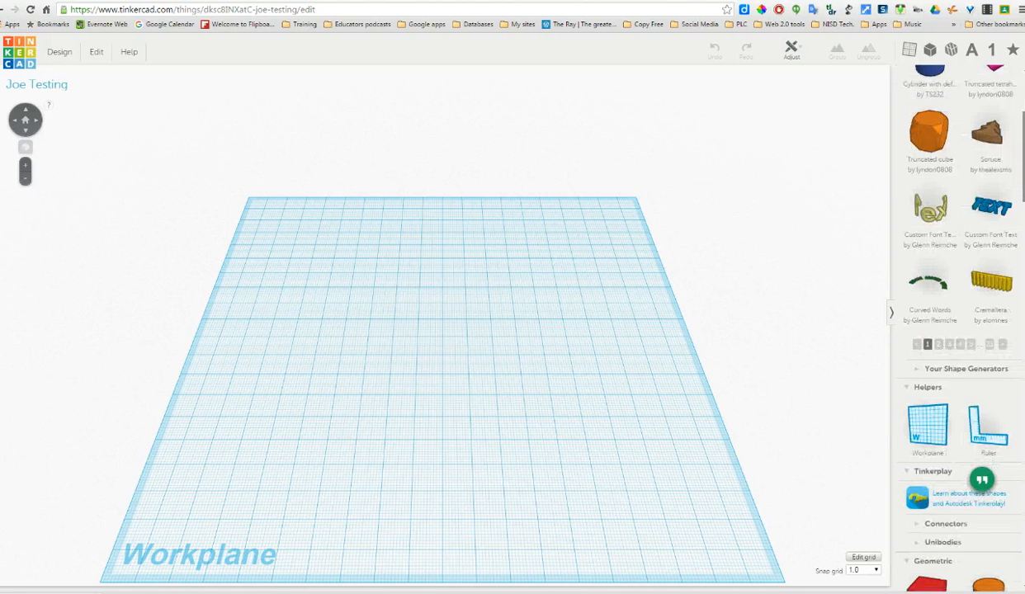
{"action": "scroll", "coordinate": [957, 330], "scroll_direction": "down", "scroll_amount": 7}
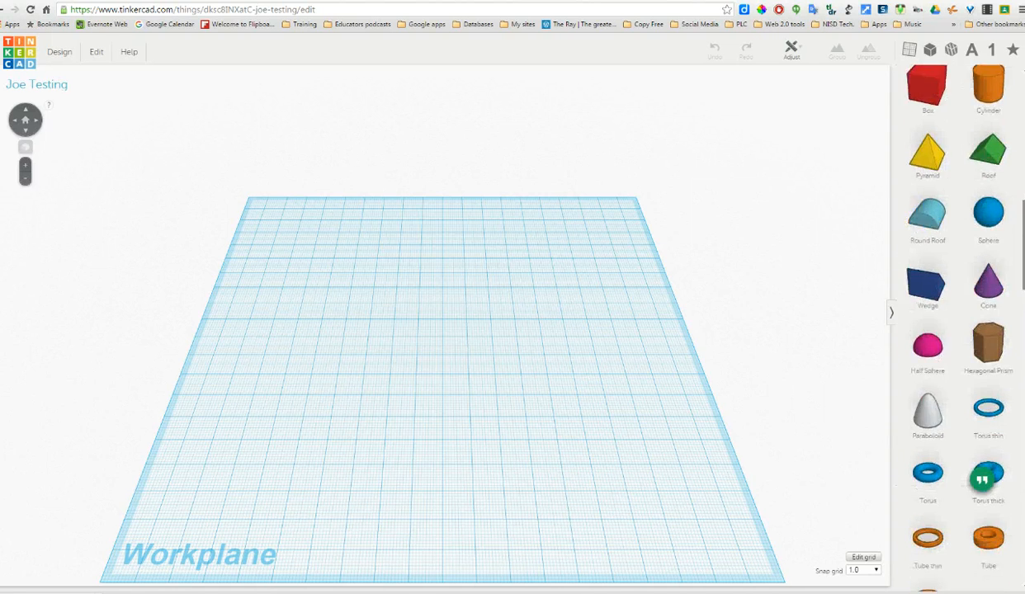
{"action": "scroll", "coordinate": [949, 248], "scroll_direction": "up", "scroll_amount": 6}
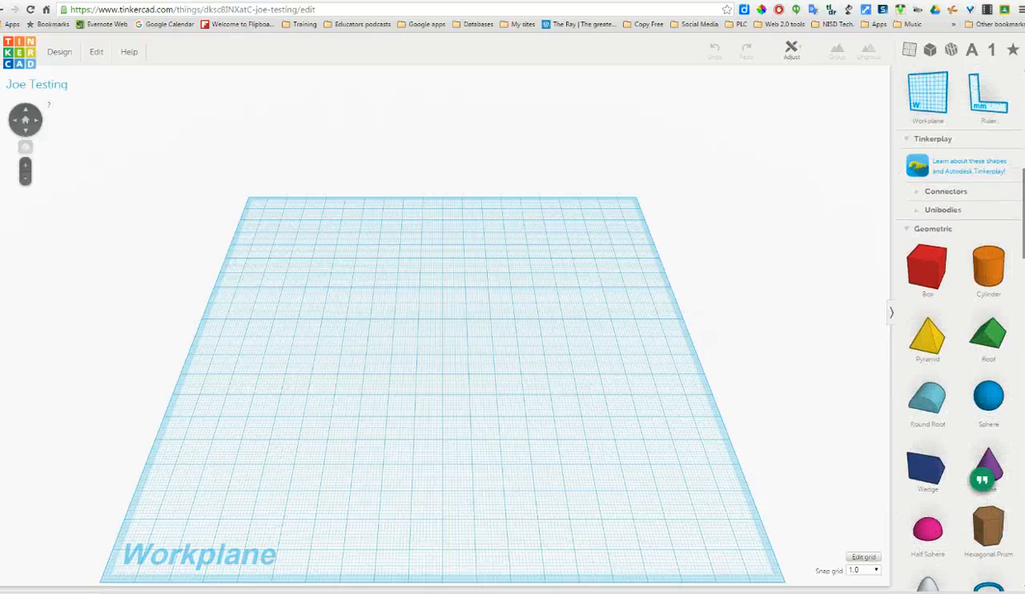
{"action": "left_click_drag", "start_coordinate": [924, 262], "coordinate": [426, 331]}
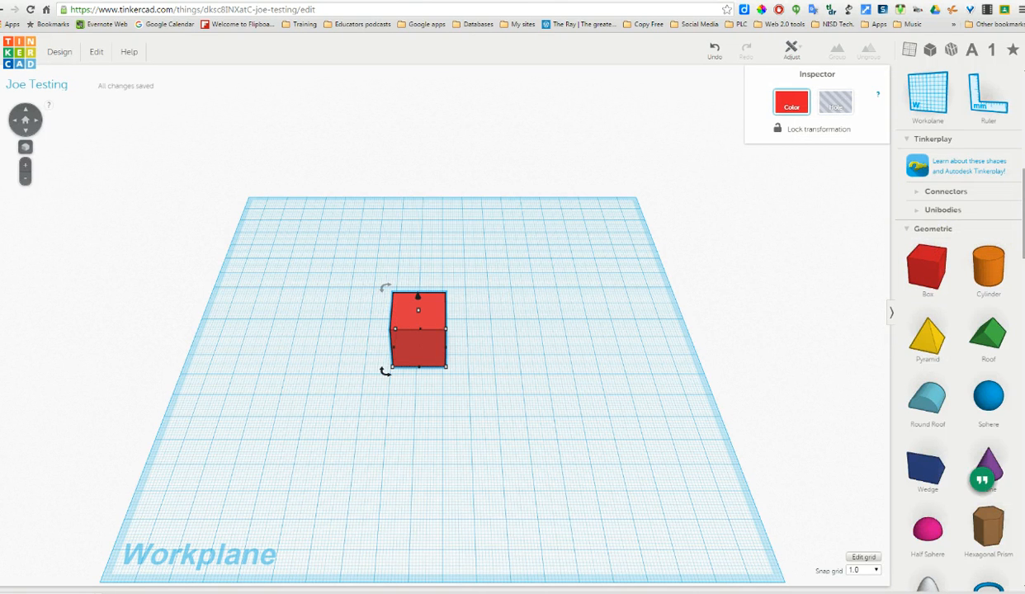
Move the red box a short distance right and slightly back on the workplane.
{"action": "scroll", "coordinate": [962, 330], "scroll_direction": "down", "scroll_amount": 10}
{"action": "scroll", "coordinate": [962, 330], "scroll_direction": "up", "scroll_amount": 9}
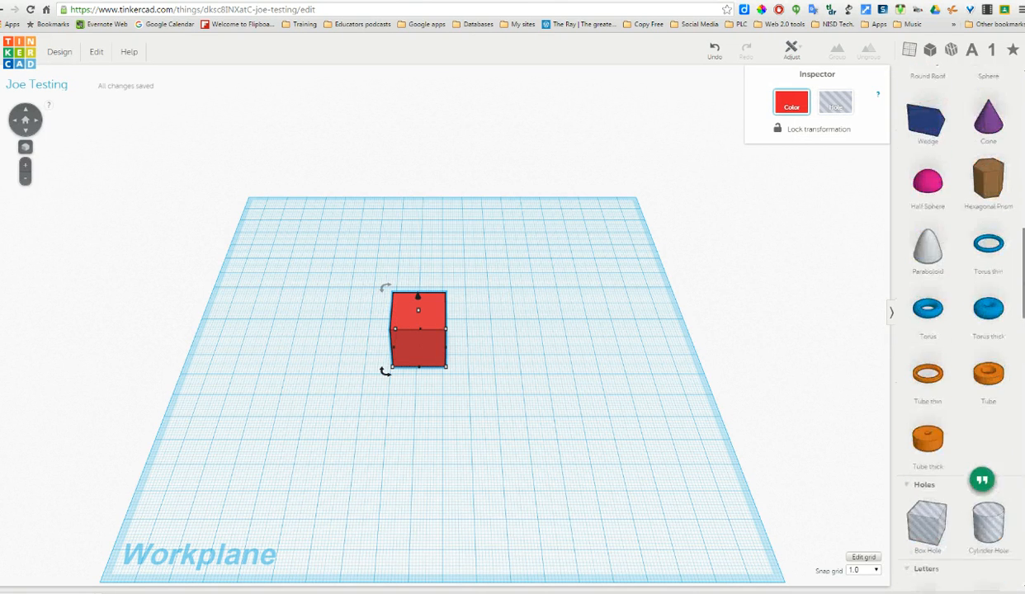
{"action": "scroll", "coordinate": [962, 331], "scroll_direction": "up", "scroll_amount": 1}
{"action": "left_click_drag", "start_coordinate": [441, 338], "coordinate": [477, 350]}
Raise the red box 27 mm above the workplane and lower it back onto the plane.
{"action": "left_click", "coordinate": [462, 289]}
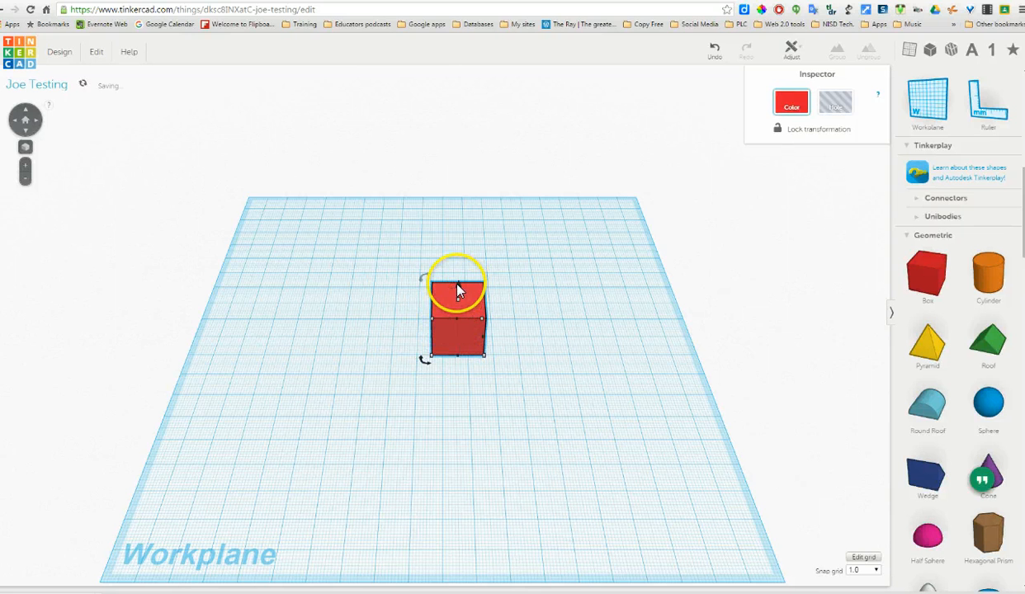
{"action": "left_click_drag", "start_coordinate": [459, 286], "coordinate": [461, 232]}
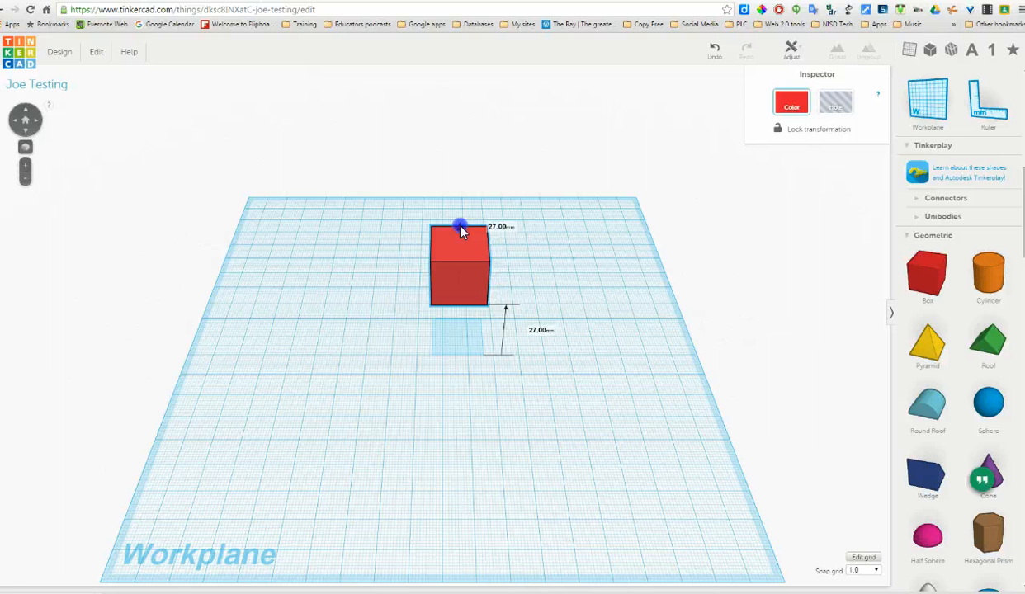
{"action": "left_click_drag", "start_coordinate": [461, 232], "coordinate": [455, 291]}
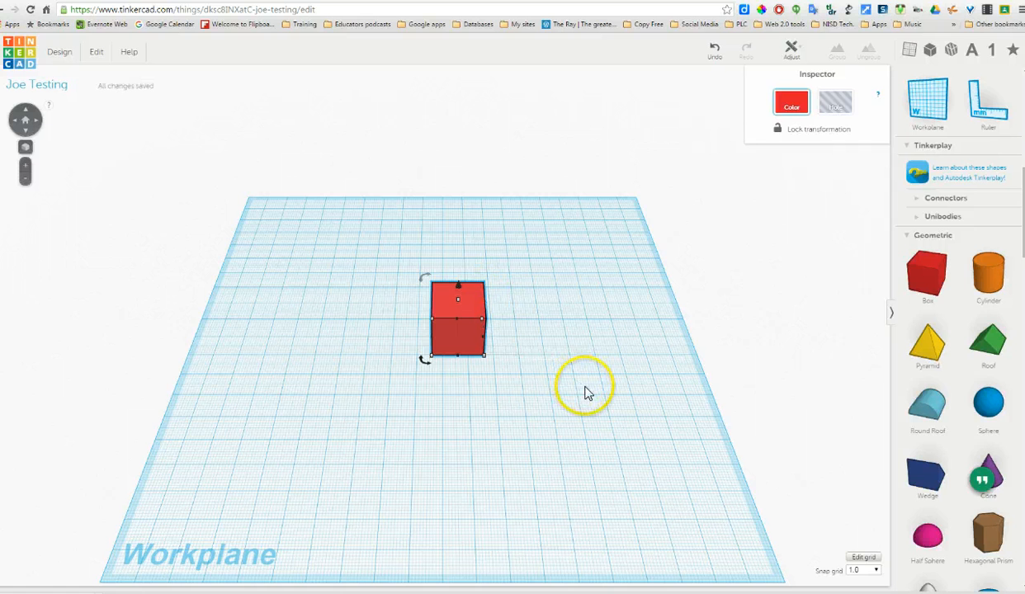
Enlarge the red box by resizing its base from the corners, making it both wider and deeper.
{"action": "left_click_drag", "start_coordinate": [427, 368], "coordinate": [430, 365]}
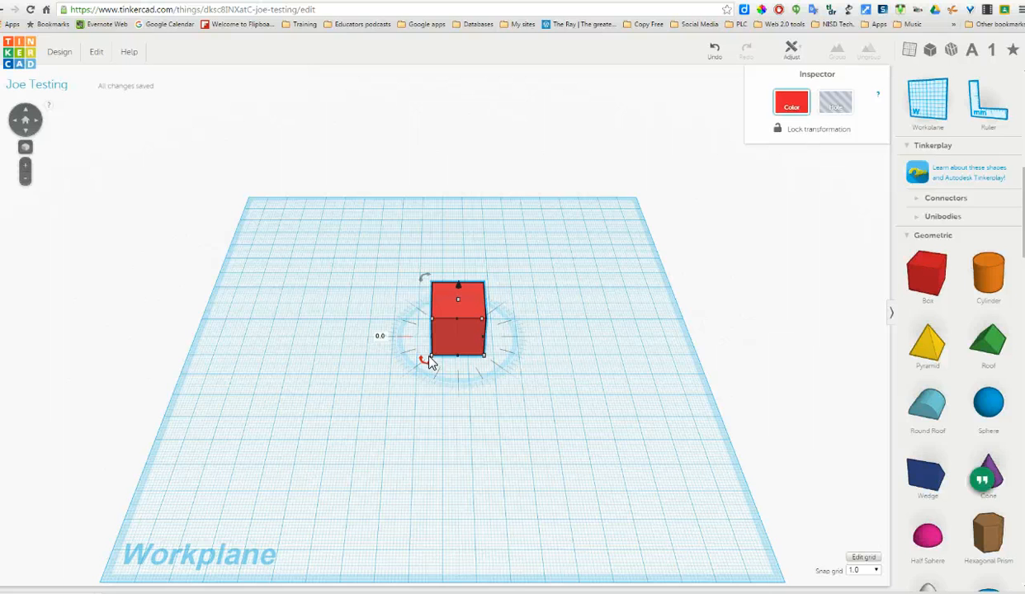
{"action": "mouse_move", "coordinate": [431, 356]}
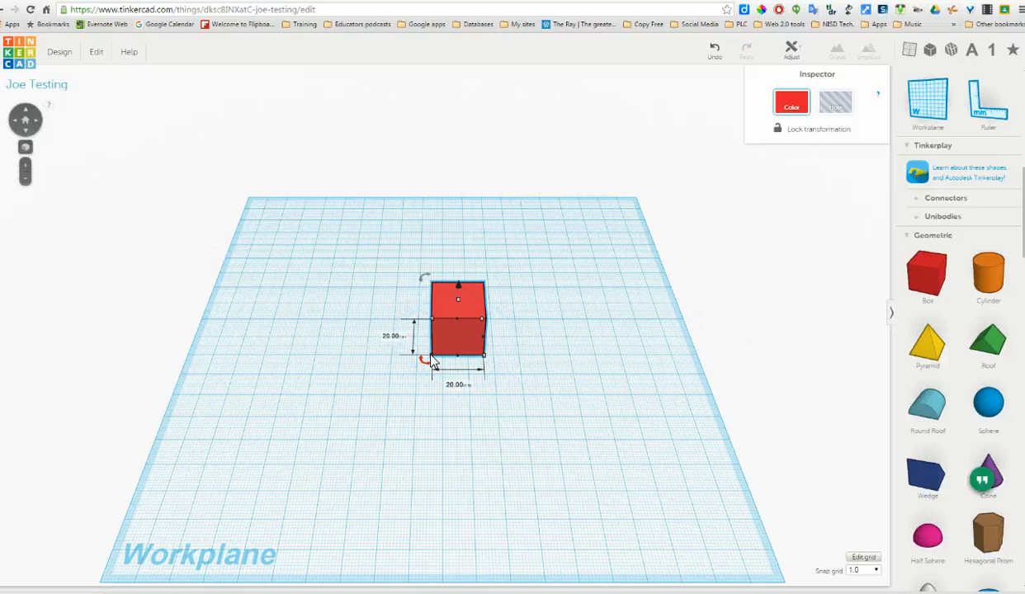
{"action": "mouse_move", "coordinate": [431, 358]}
{"action": "left_mouse_down"}
{"action": "mouse_move", "coordinate": [327, 441]}
{"action": "mouse_move", "coordinate": [334, 426]}
{"action": "mouse_move", "coordinate": [430, 372]}
{"action": "left_mouse_up"}
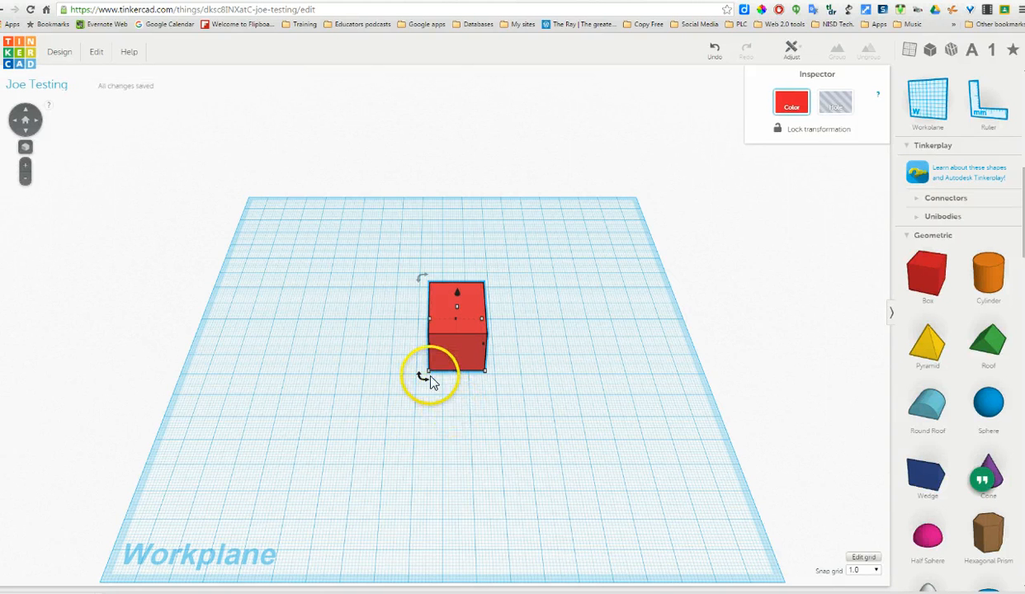
{"action": "left_click_drag", "start_coordinate": [418, 379], "coordinate": [459, 359]}
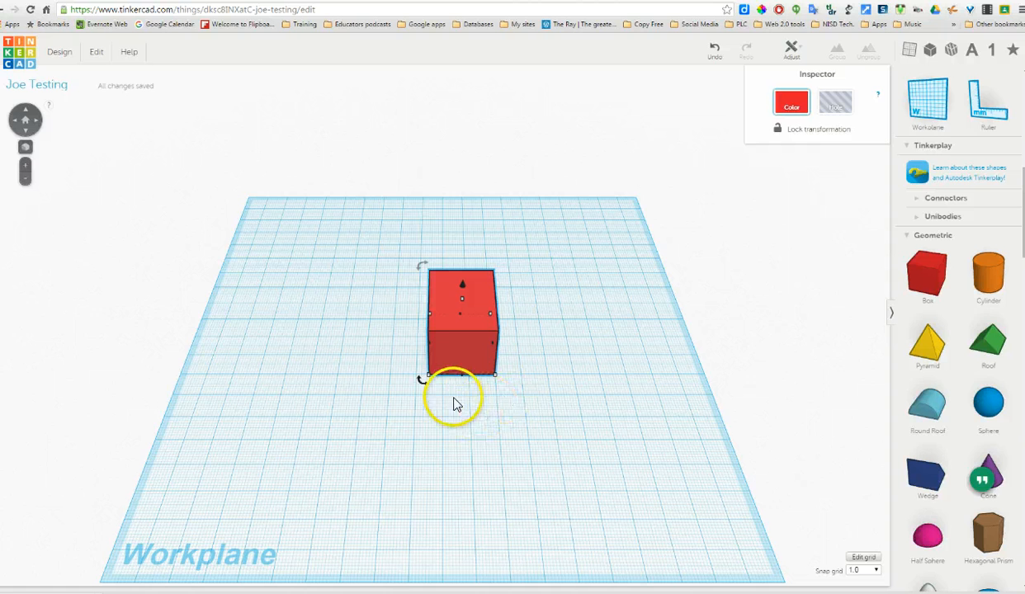
Rotate the red box at an angle on the workplane and raise it slightly above the plane.
{"action": "left_click_drag", "start_coordinate": [422, 382], "coordinate": [525, 356]}
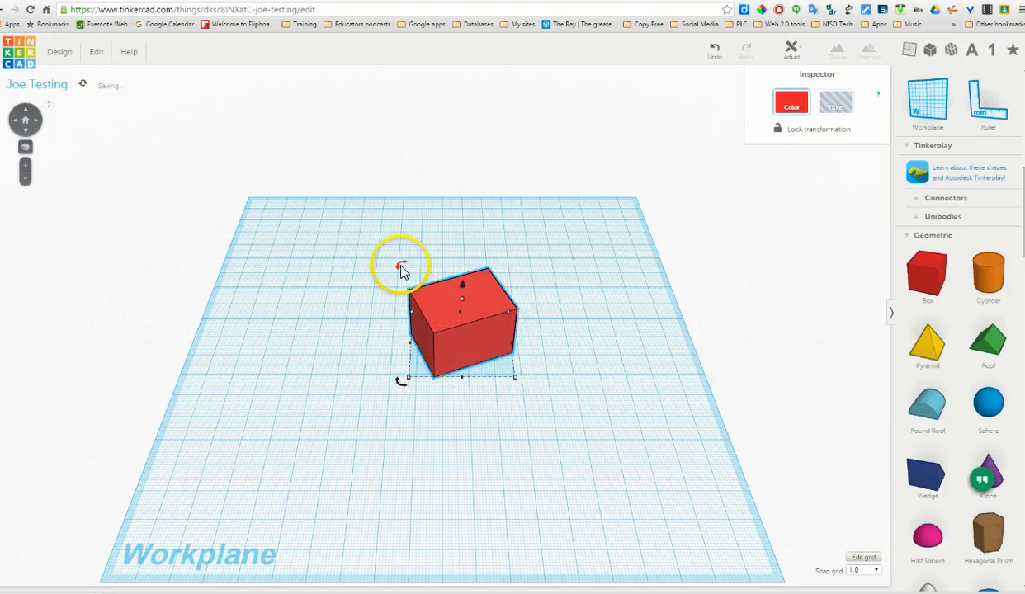
{"action": "left_click_drag", "start_coordinate": [401, 271], "coordinate": [365, 251]}
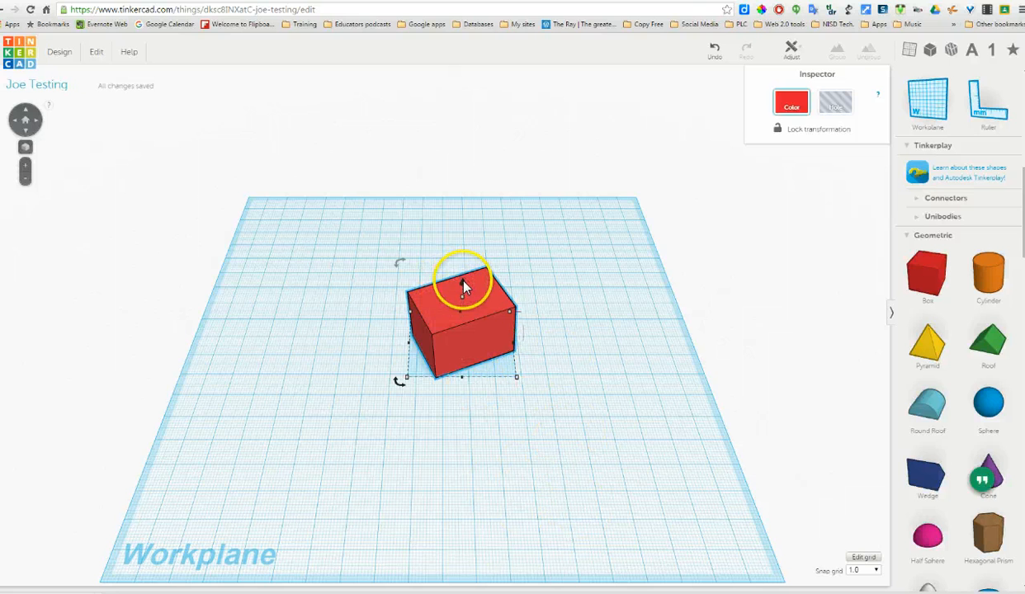
{"action": "left_click_drag", "start_coordinate": [463, 283], "coordinate": [467, 260]}
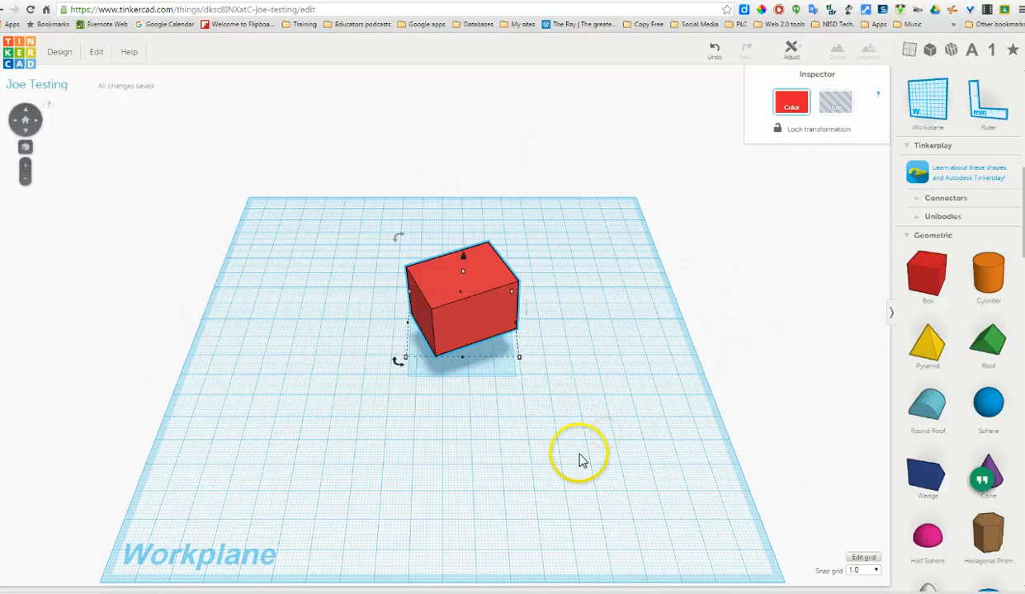
Tilt the raised red box sideways so that it hangs at an angle above the workplane.
{"action": "right_click_drag", "start_coordinate": [614, 453], "coordinate": [465, 359]}
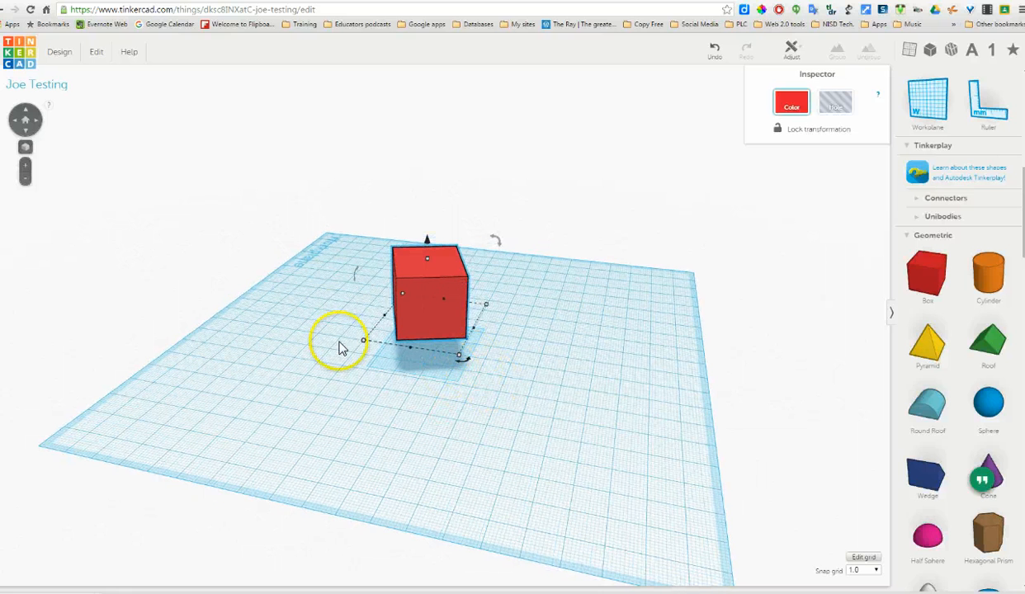
{"action": "left_click_drag", "start_coordinate": [353, 281], "coordinate": [346, 355]}
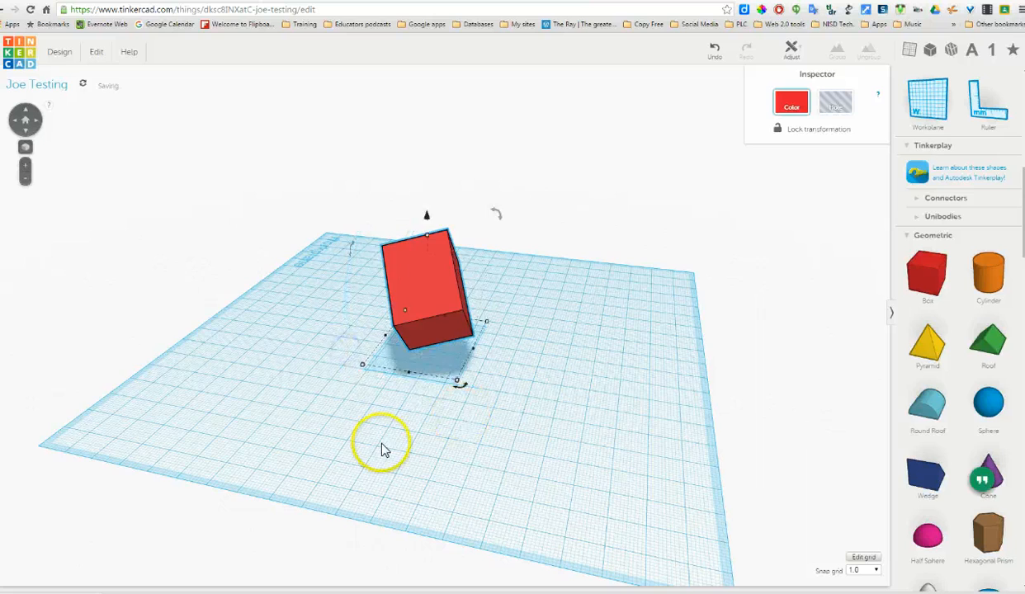
{"action": "right_click_drag", "start_coordinate": [377, 441], "coordinate": [602, 434]}
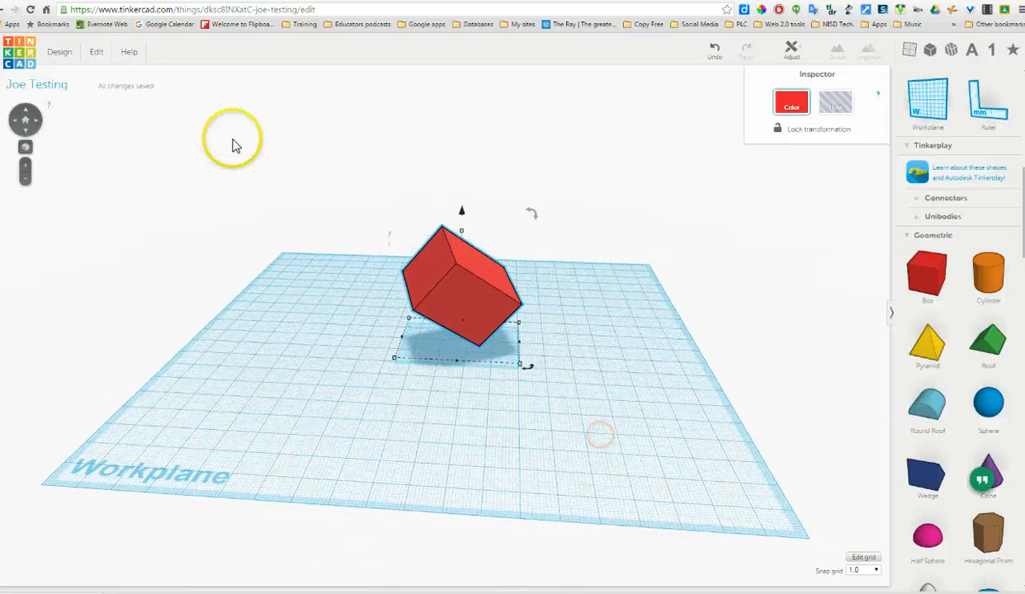
Examine the tilted red box from every side and from higher and lower viewing angles.
{"action": "left_click", "coordinate": [37, 124]}
{"action": "left_click", "coordinate": [37, 124]}
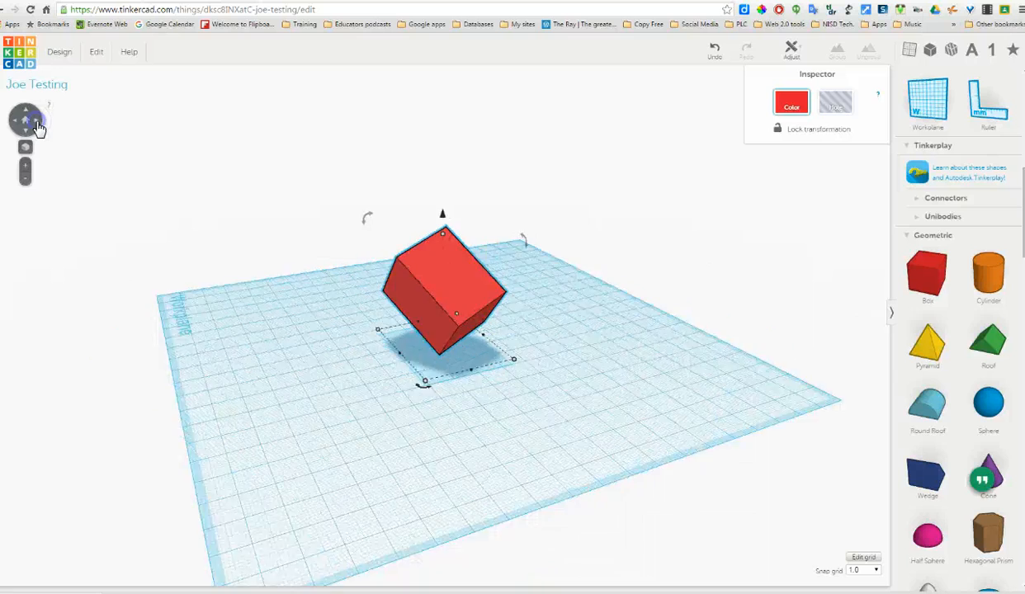
{"action": "left_click", "coordinate": [38, 124]}
{"action": "left_click", "coordinate": [37, 124]}
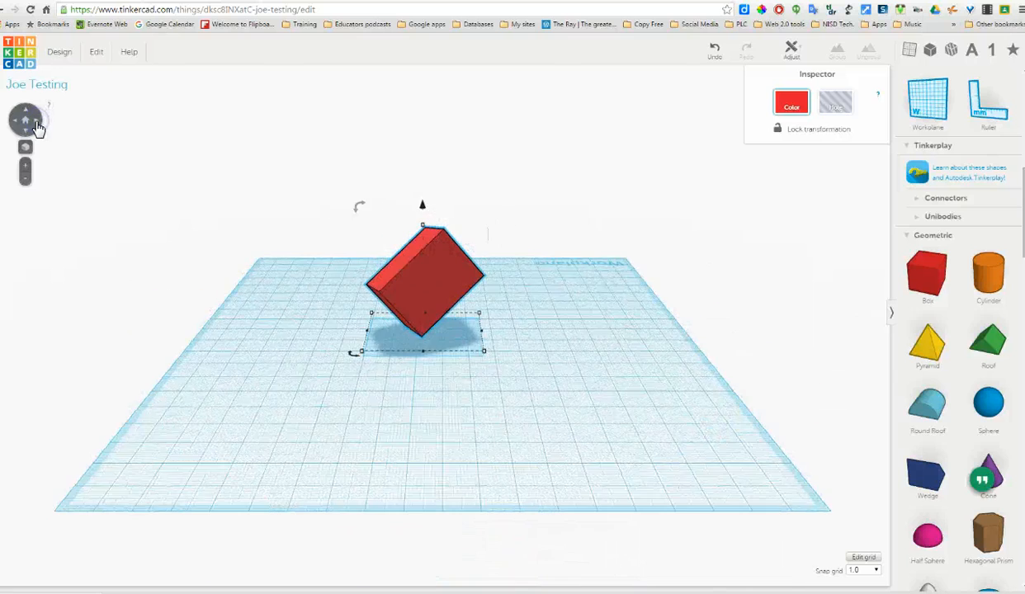
{"action": "left_click", "coordinate": [26, 116]}
{"action": "left_click", "coordinate": [26, 120]}
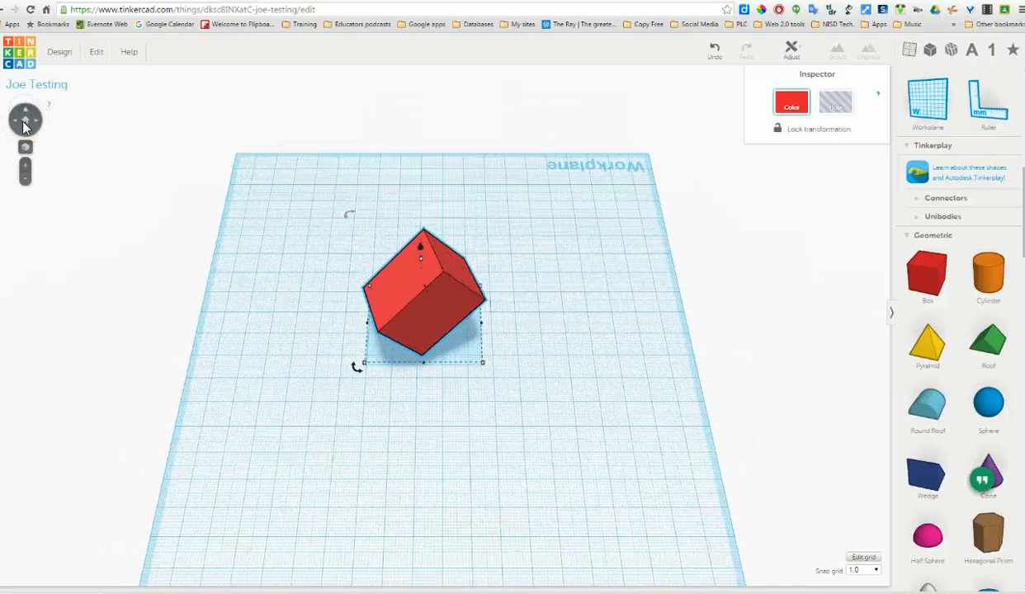
{"action": "left_click", "coordinate": [25, 132]}
{"action": "left_click", "coordinate": [25, 132]}
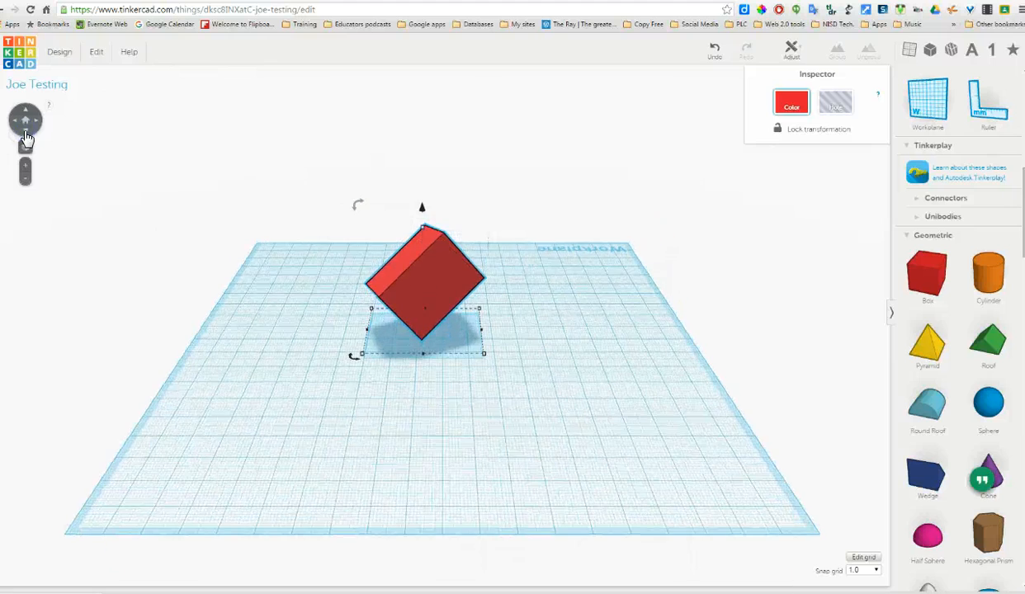
{"action": "left_click", "coordinate": [15, 121]}
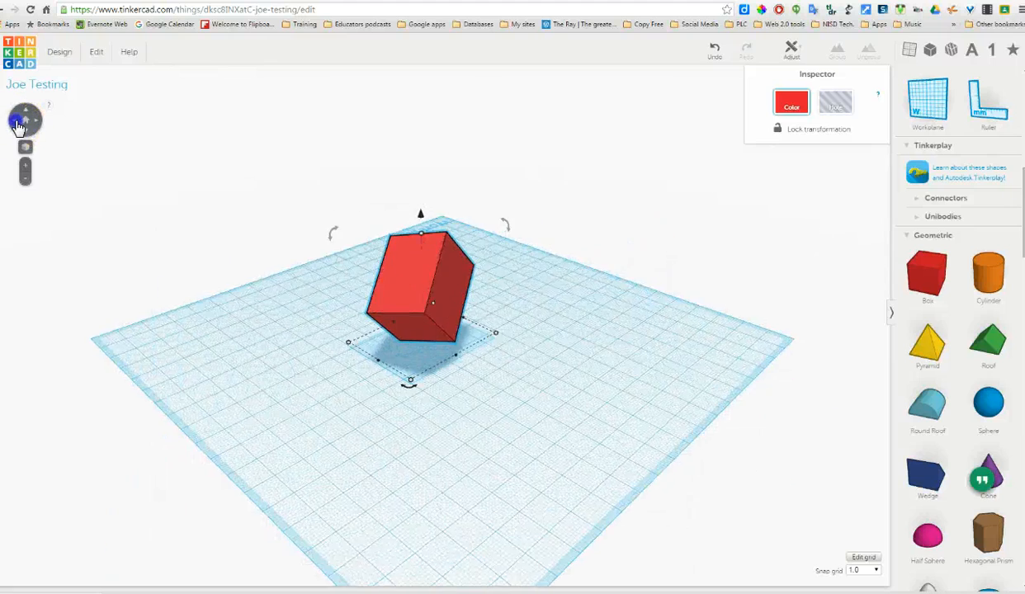
{"action": "left_click", "coordinate": [15, 122]}
{"action": "left_click", "coordinate": [16, 121]}
{"action": "left_click", "coordinate": [18, 122]}
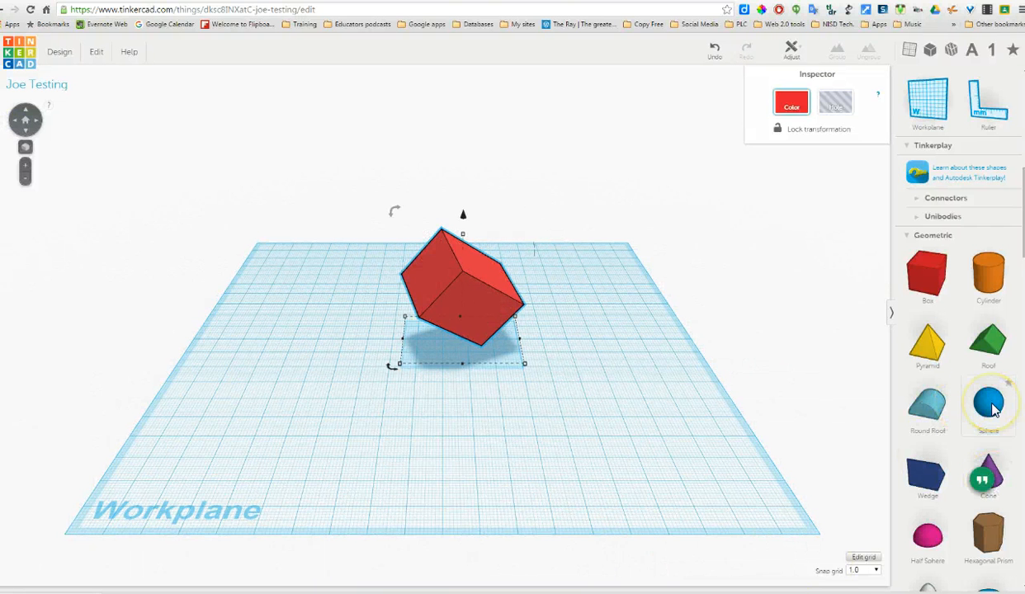
Add a blue sphere, raise it off the workplane, and move it about 29 mm left and 63 mm back over the red box.
{"action": "left_click_drag", "start_coordinate": [743, 378], "coordinate": [535, 351]}
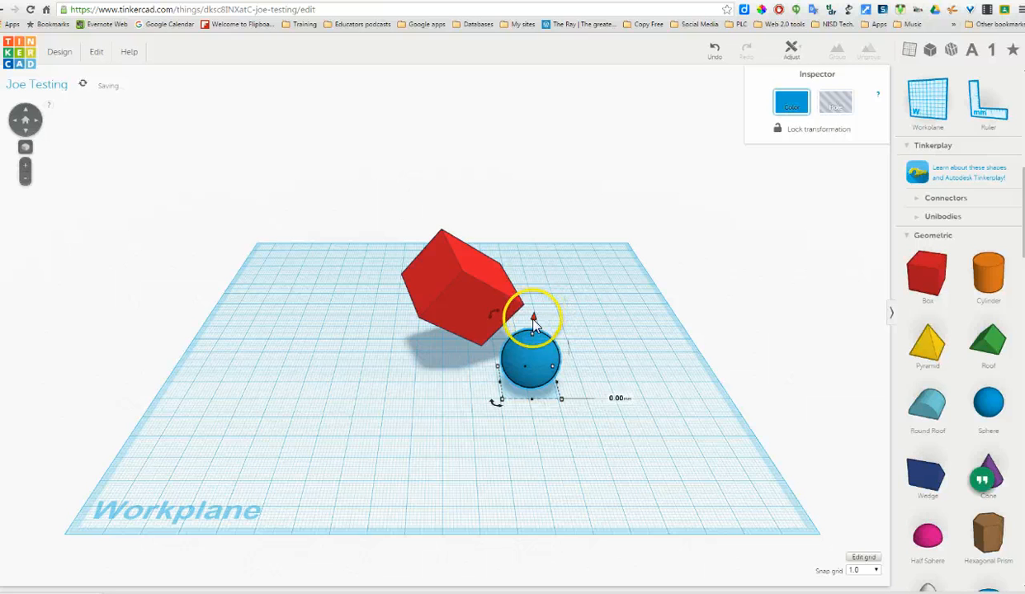
{"action": "left_click_drag", "start_coordinate": [534, 259], "coordinate": [448, 188]}
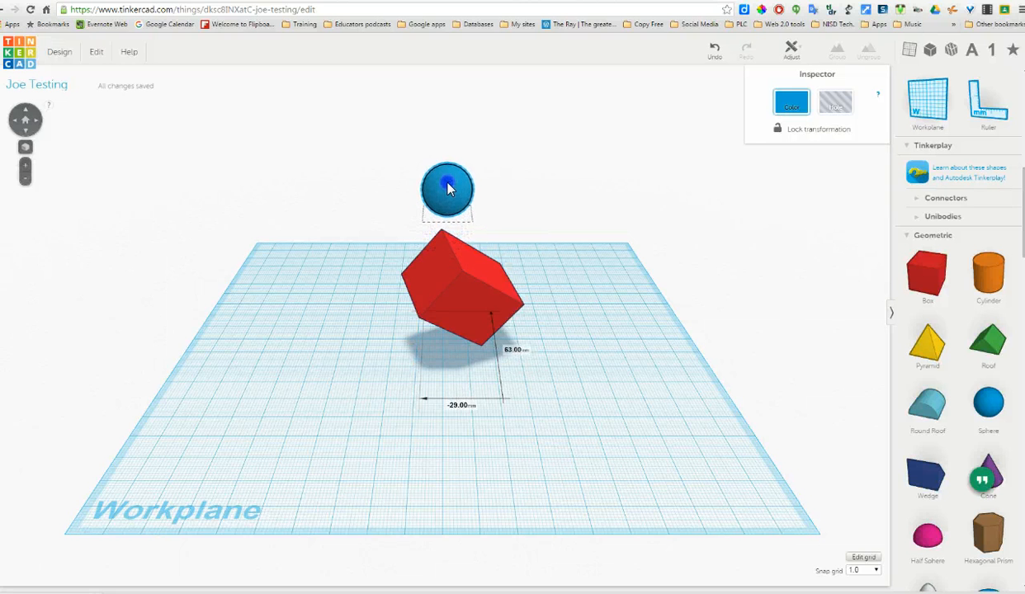
{"action": "mouse_move", "coordinate": [654, 435]}
{"action": "right_mouse_down"}
{"action": "mouse_move", "coordinate": [487, 494]}
{"action": "mouse_move", "coordinate": [409, 489]}
{"action": "mouse_move", "coordinate": [443, 409]}
{"action": "mouse_move", "coordinate": [563, 455]}
{"action": "mouse_move", "coordinate": [669, 420]}
{"action": "mouse_move", "coordinate": [706, 435]}
{"action": "mouse_move", "coordinate": [592, 476]}
{"action": "mouse_move", "coordinate": [648, 429]}
{"action": "mouse_move", "coordinate": [663, 436]}
{"action": "right_mouse_up"}
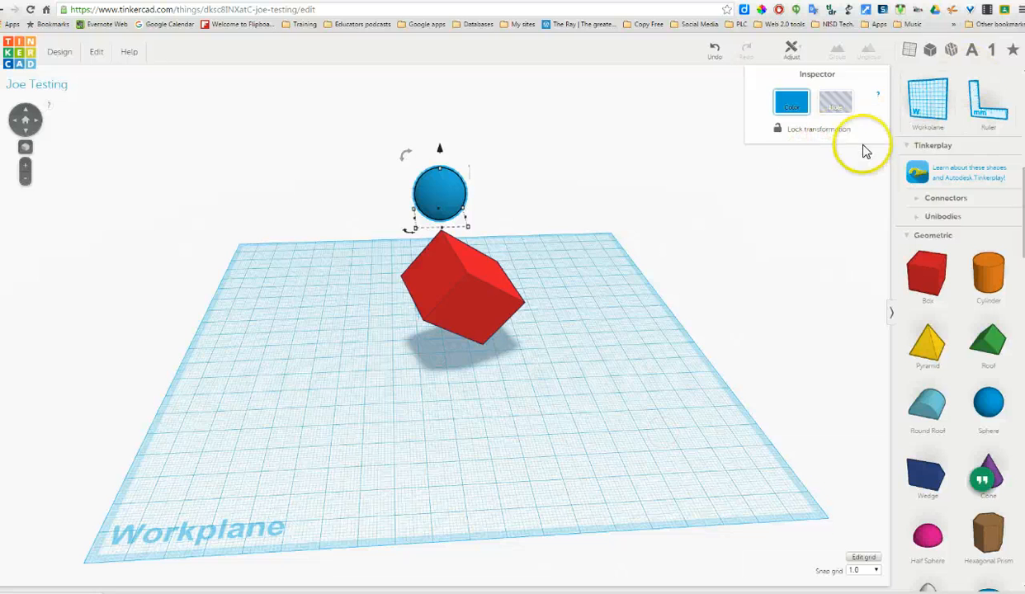
Place a new workplane on the slanted face of the tilted red box beneath the blue sphere.
{"action": "left_click", "coordinate": [909, 50]}
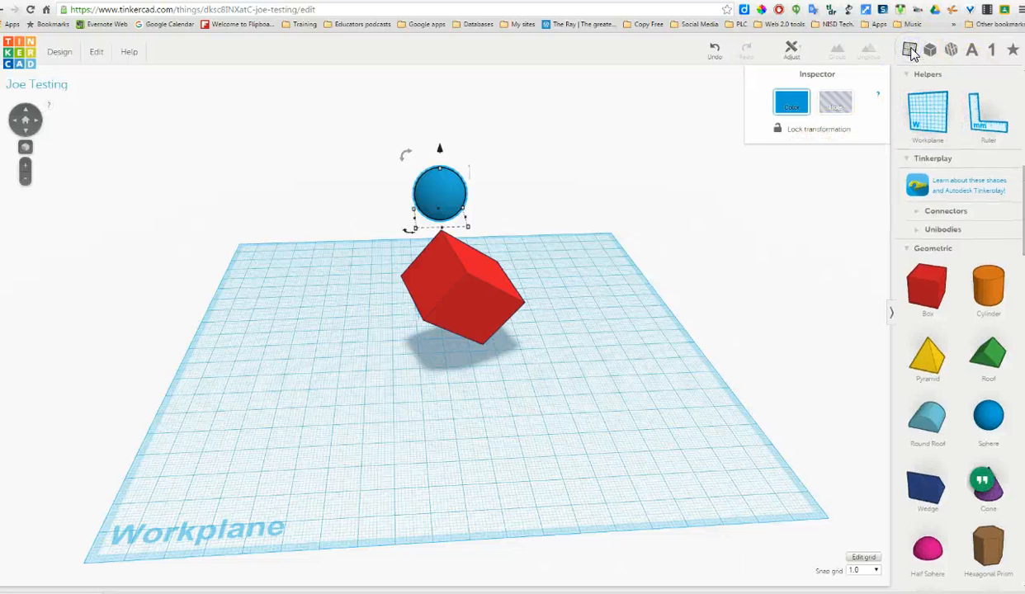
{"action": "left_click", "coordinate": [928, 118]}
{"action": "left_click_drag", "start_coordinate": [928, 118], "coordinate": [813, 159]}
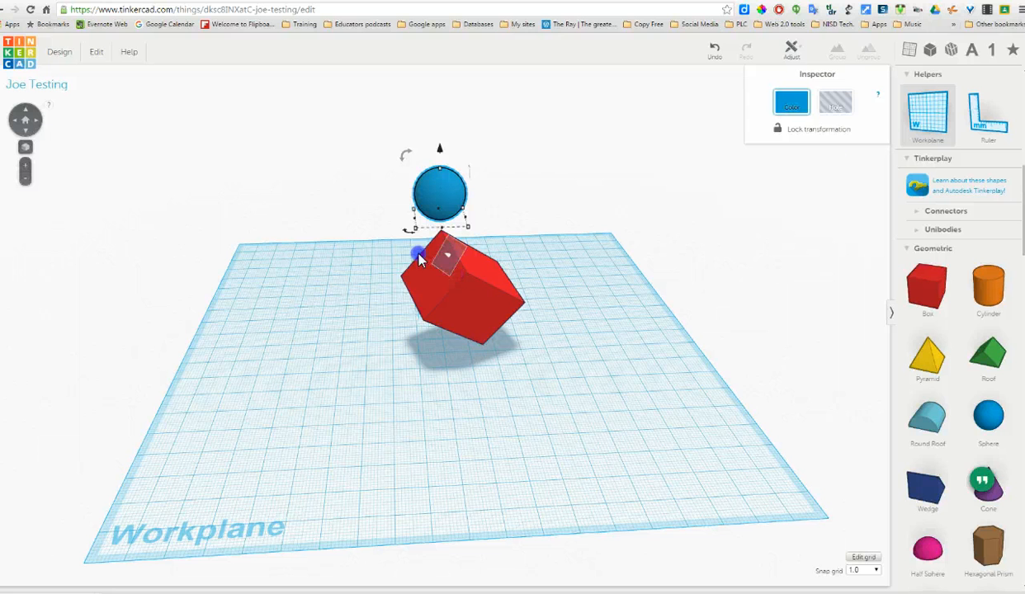
{"action": "left_click_drag", "start_coordinate": [419, 259], "coordinate": [449, 282]}
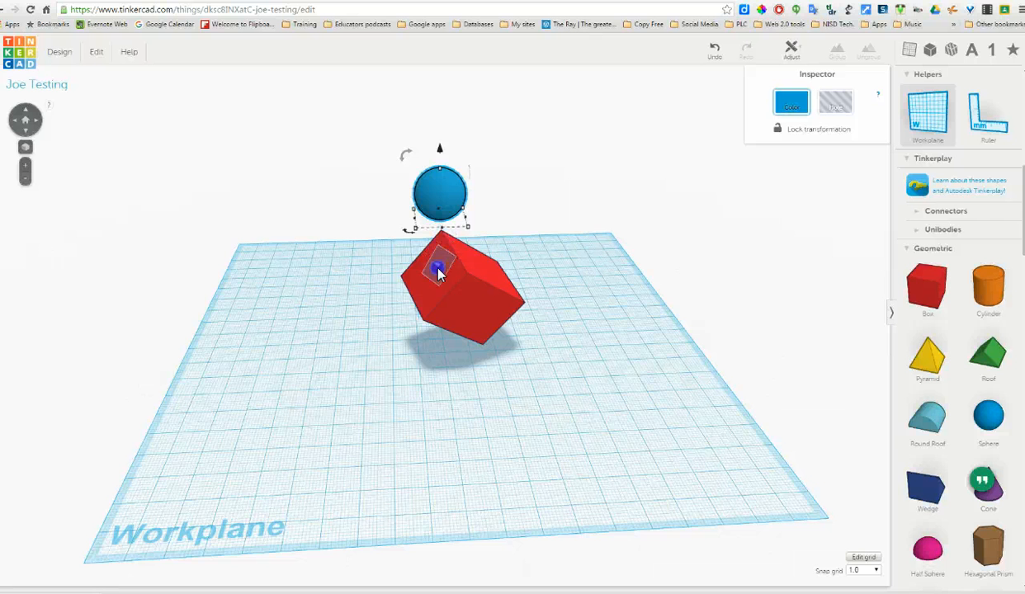
{"action": "left_click", "coordinate": [438, 271]}
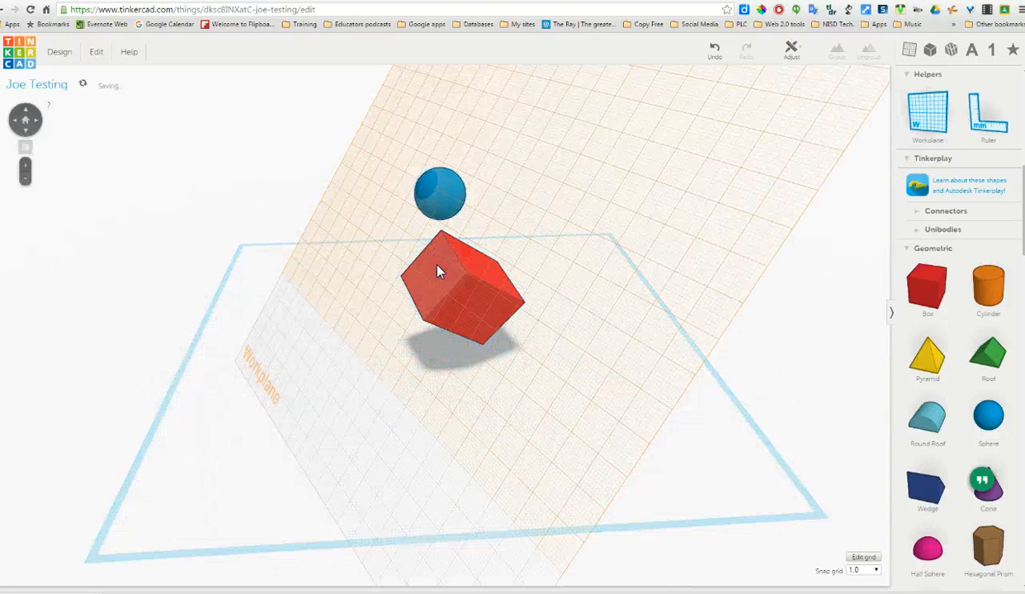
Move the blue sphere along the angled workplane and across to the red box's slanted face.
{"action": "left_click", "coordinate": [422, 201]}
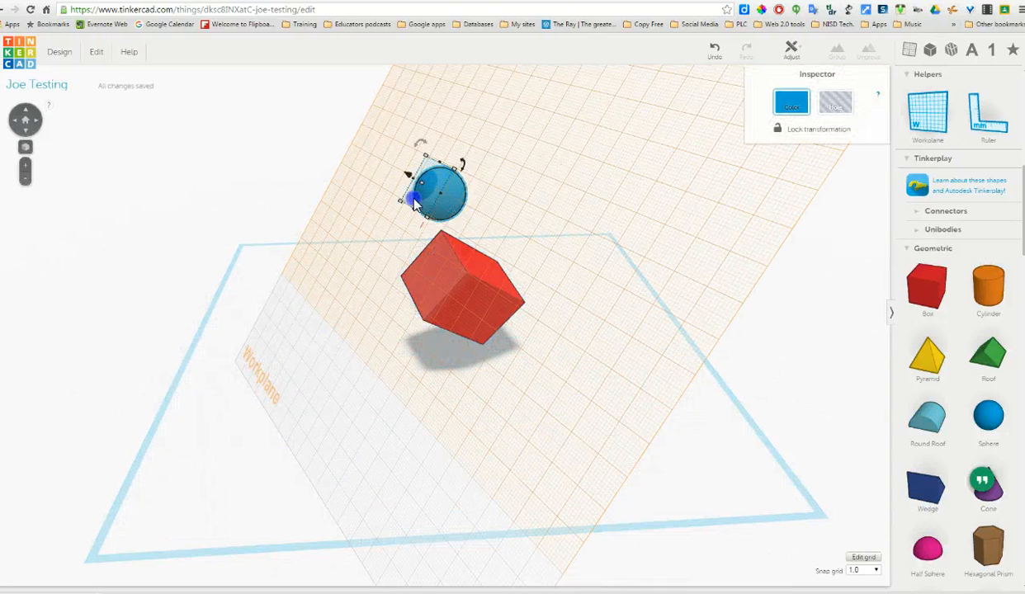
{"action": "left_click_drag", "start_coordinate": [431, 194], "coordinate": [382, 253]}
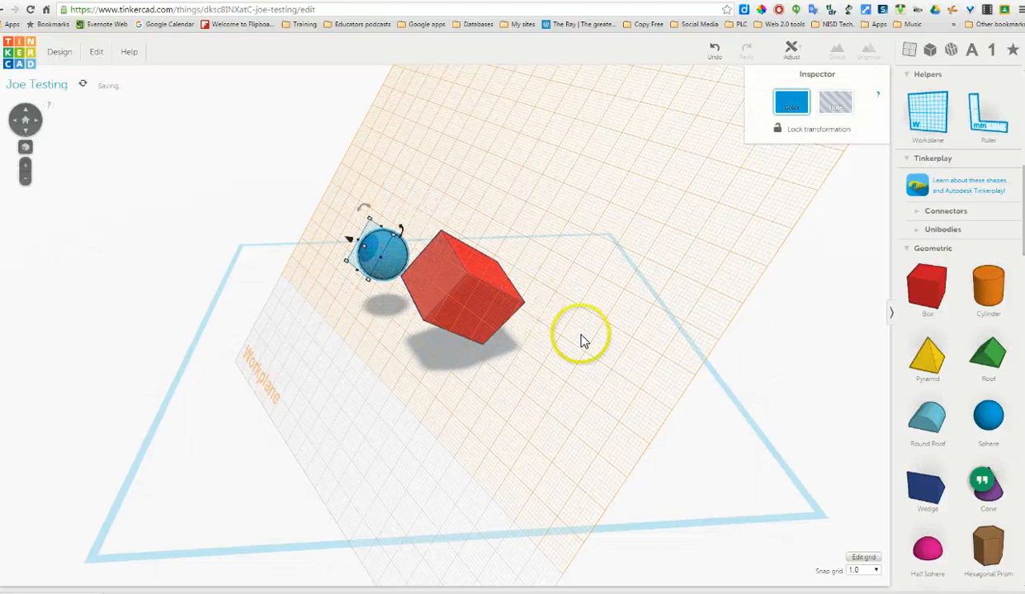
{"action": "right_click_drag", "start_coordinate": [536, 388], "coordinate": [673, 247]}
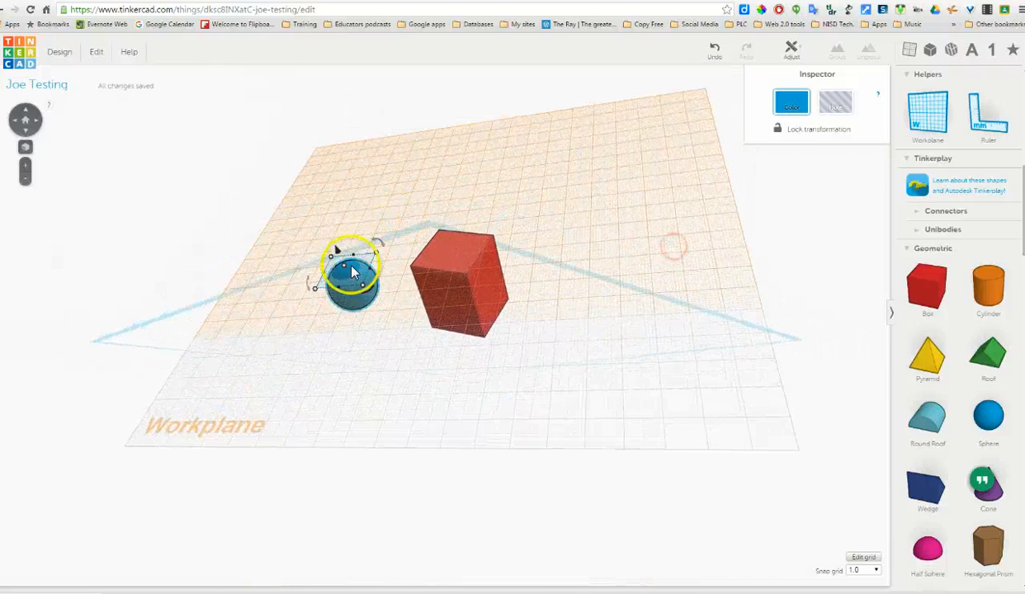
{"action": "left_click_drag", "start_coordinate": [337, 254], "coordinate": [452, 254]}
Adjust the blue sphere's position on the angled workplane so that it sits over the red box's slanted face.
{"action": "right_click_drag", "start_coordinate": [524, 350], "coordinate": [606, 442]}
{"action": "left_click", "coordinate": [446, 273]}
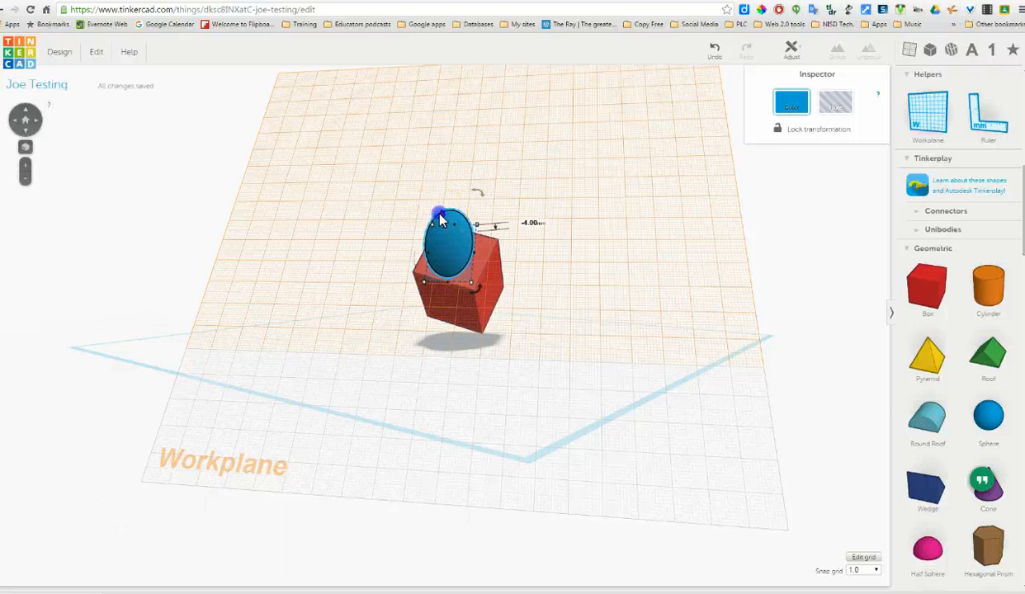
{"action": "left_click_drag", "start_coordinate": [438, 213], "coordinate": [420, 232]}
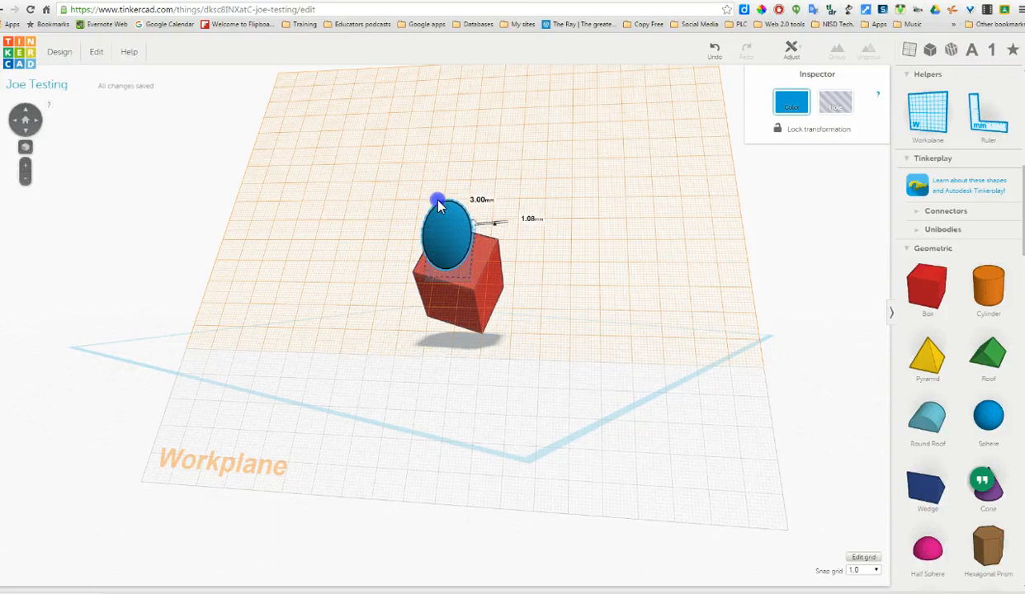
{"action": "left_click_drag", "start_coordinate": [438, 207], "coordinate": [438, 206]}
{"action": "right_click_drag", "start_coordinate": [605, 360], "coordinate": [643, 382]}
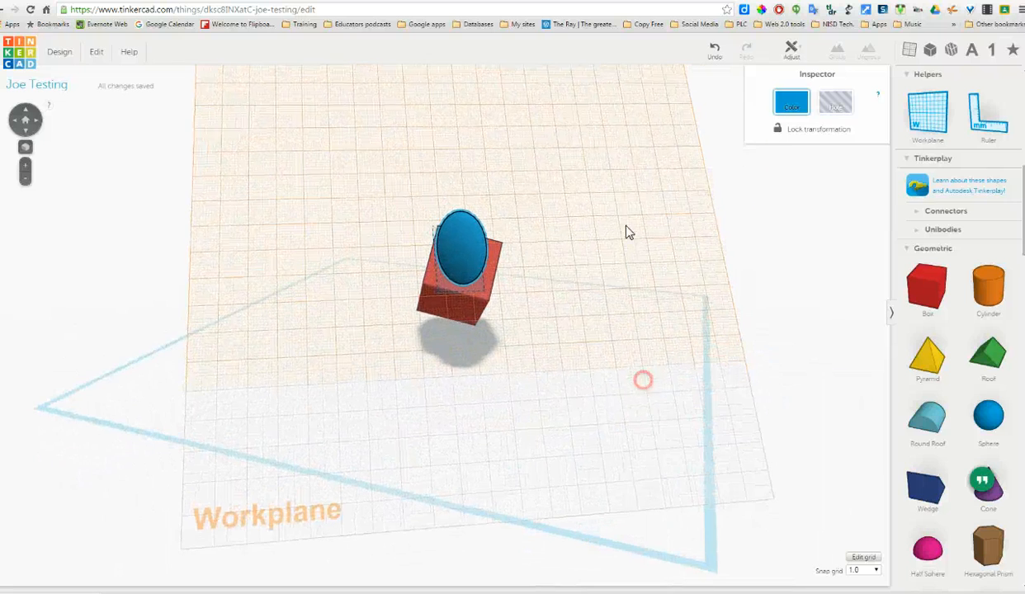
Return the workplane to the flat base grid and check from the side how the sphere meets the box.
{"action": "left_click", "coordinate": [922, 116]}
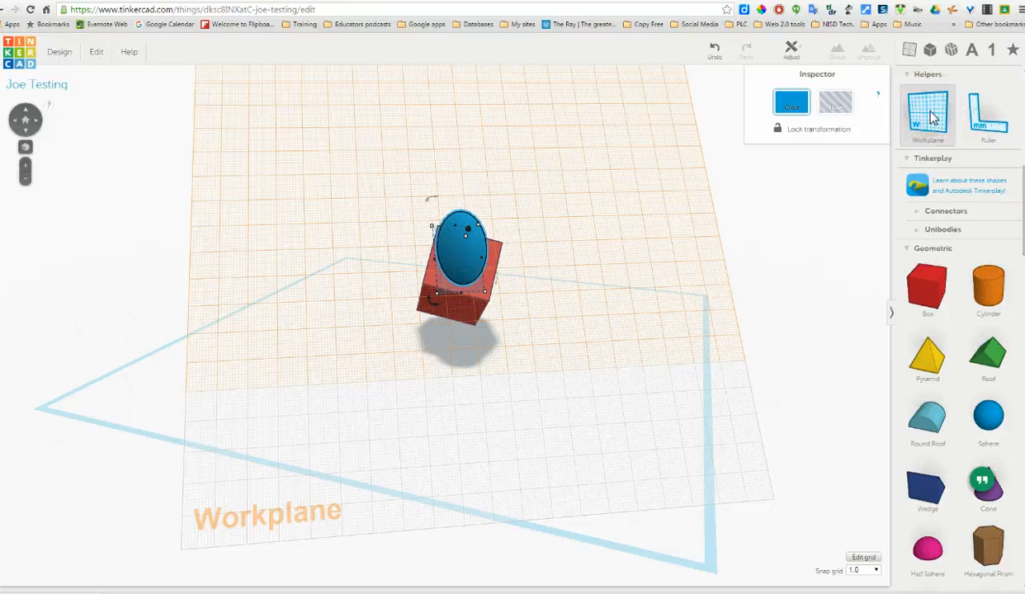
{"action": "left_click", "coordinate": [652, 540]}
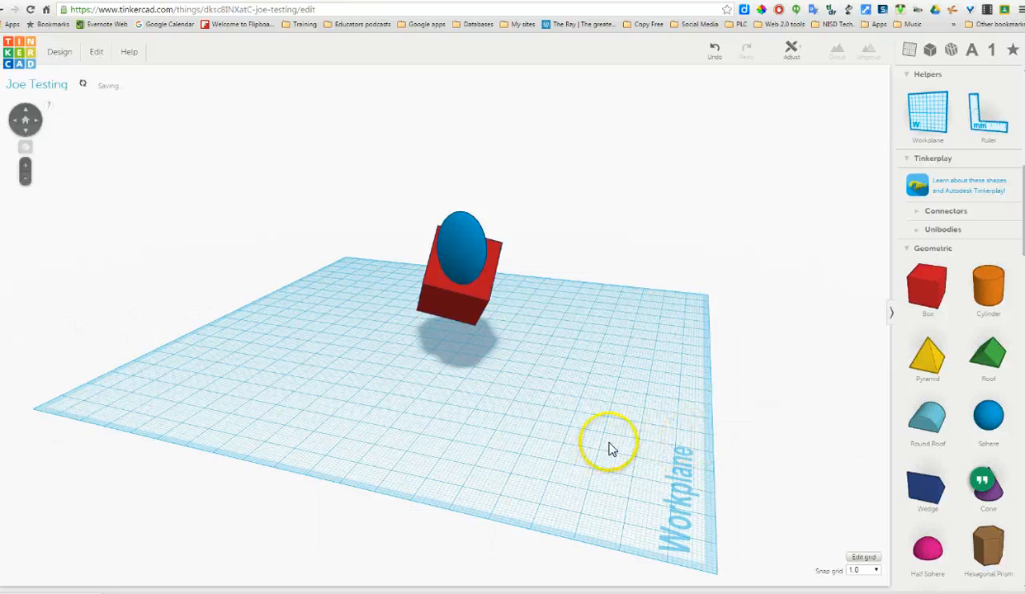
{"action": "right_click_drag", "start_coordinate": [590, 387], "coordinate": [418, 397]}
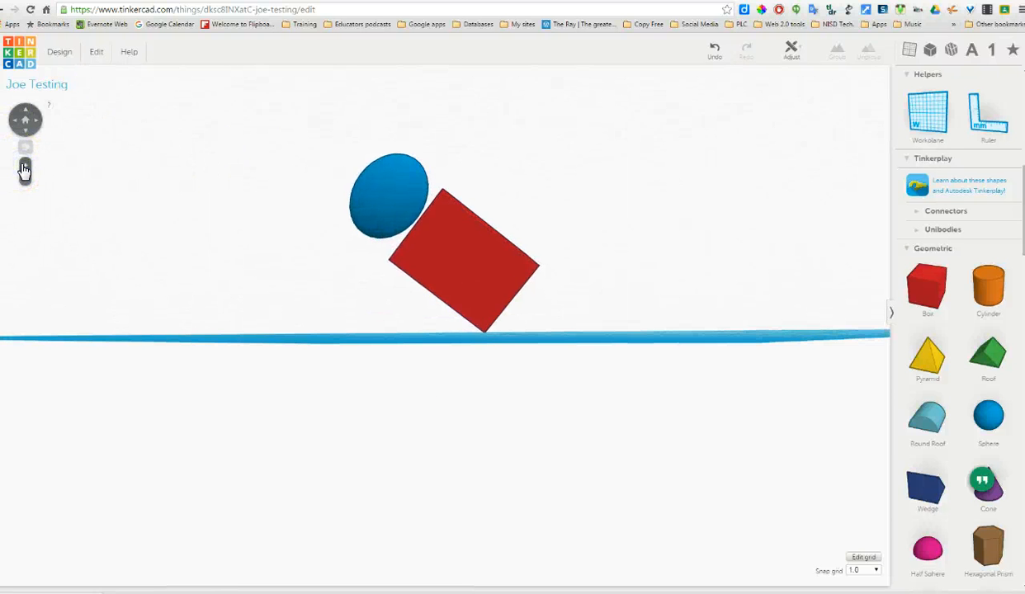
{"action": "left_click", "coordinate": [26, 178]}
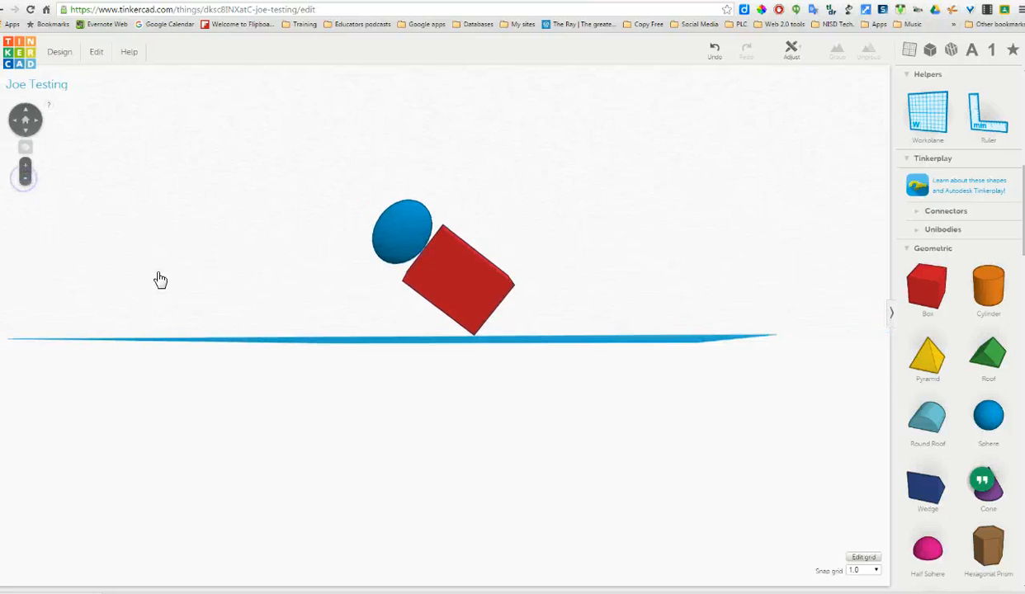
{"action": "left_click", "coordinate": [190, 346]}
{"action": "mouse_move", "coordinate": [190, 346]}
{"action": "right_mouse_down"}
{"action": "mouse_move", "coordinate": [444, 389]}
{"action": "mouse_move", "coordinate": [442, 398]}
{"action": "mouse_move", "coordinate": [567, 367]}
{"action": "mouse_move", "coordinate": [568, 394]}
{"action": "right_mouse_up"}
Nudge and slightly lower the blue sphere until it sits against the red box's slanted face.
{"action": "left_click", "coordinate": [460, 294]}
{"action": "left_click", "coordinate": [483, 262]}
{"action": "left_click", "coordinate": [538, 242]}
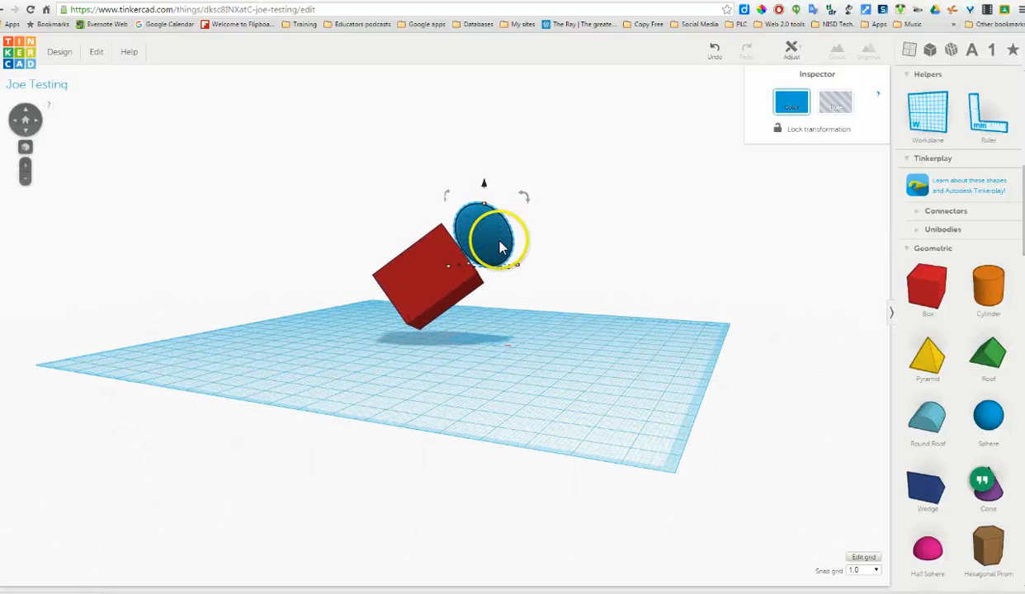
{"action": "mouse_move", "coordinate": [499, 246]}
{"action": "left_mouse_down"}
{"action": "mouse_move", "coordinate": [487, 256]}
{"action": "mouse_move", "coordinate": [503, 243]}
{"action": "left_mouse_up"}
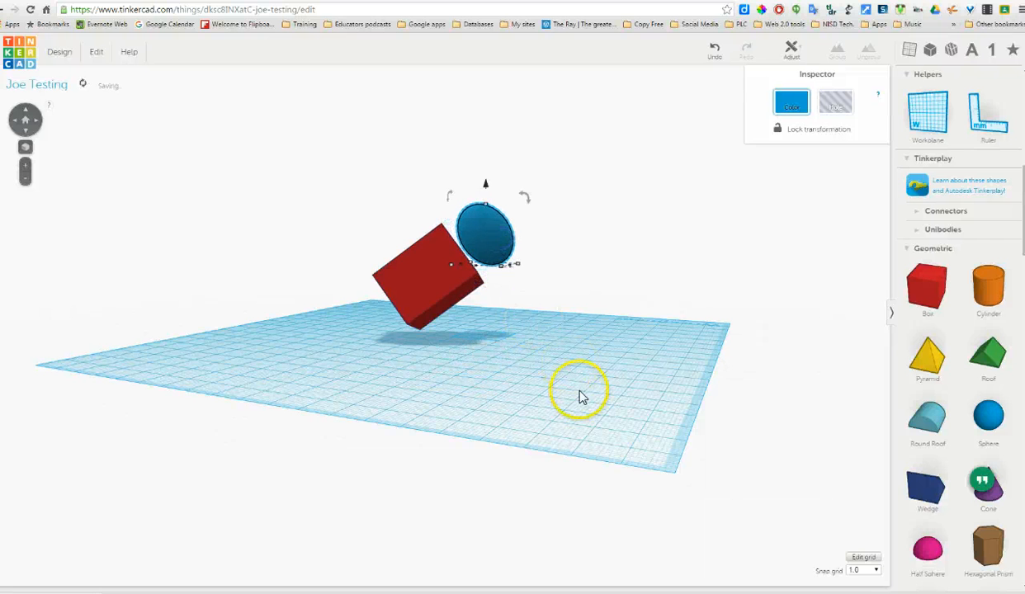
{"action": "right_click_drag", "start_coordinate": [580, 398], "coordinate": [222, 378]}
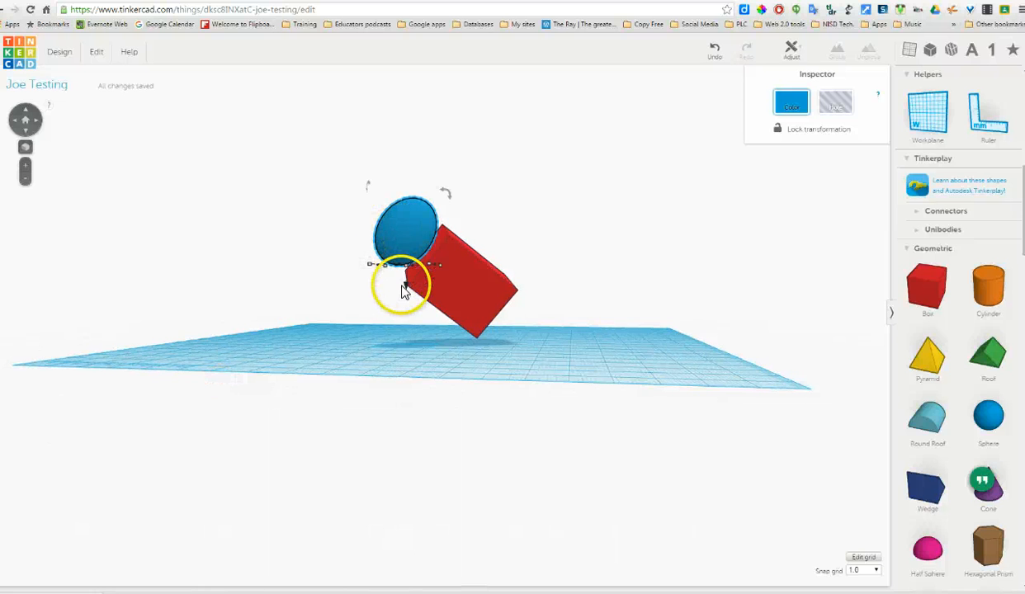
{"action": "left_click_drag", "start_coordinate": [407, 290], "coordinate": [406, 293]}
{"action": "left_click_drag", "start_coordinate": [415, 240], "coordinate": [420, 240]}
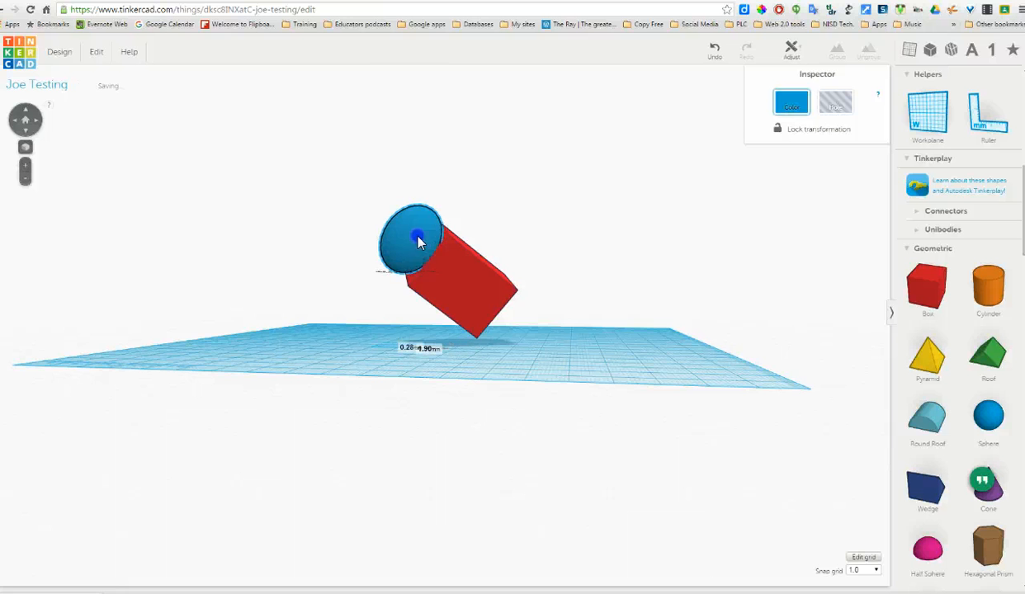
{"action": "right_click_drag", "start_coordinate": [463, 382], "coordinate": [446, 402]}
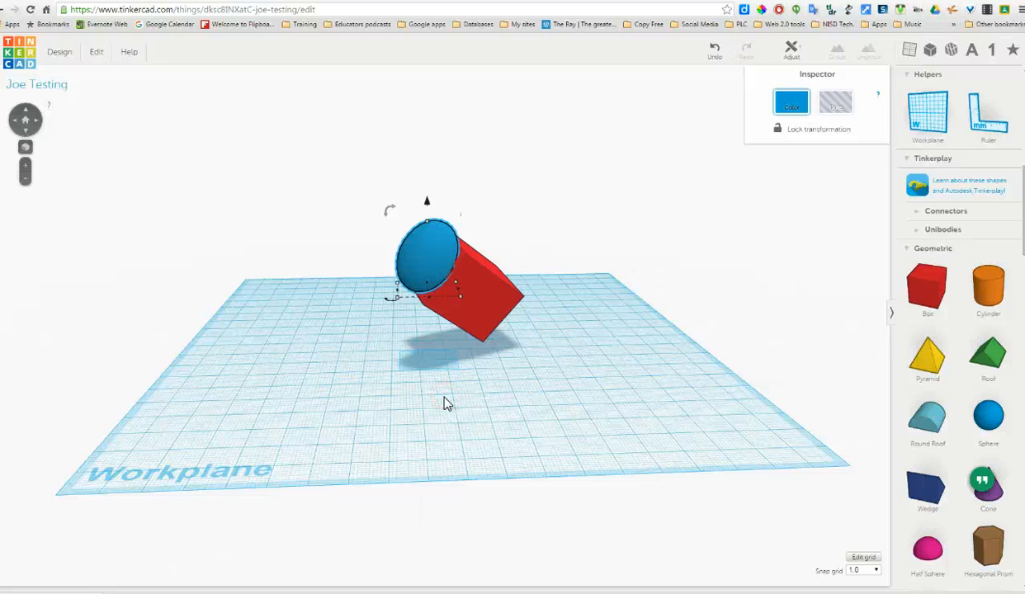
Nudge the red box, and move the box and sphere together about 3 mm left and 12 mm forward.
{"action": "left_click", "coordinate": [569, 356]}
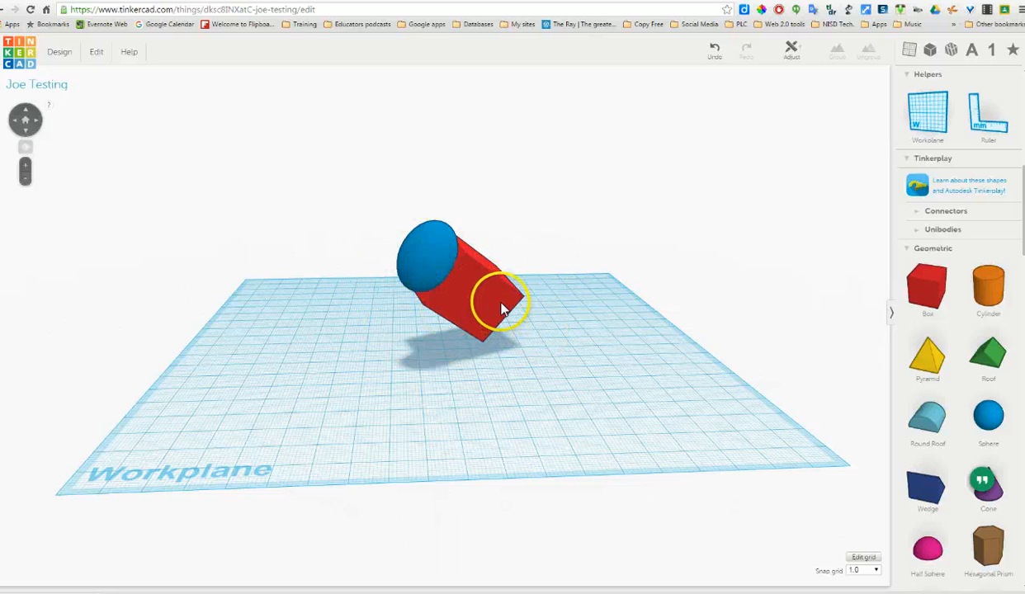
{"action": "mouse_move", "coordinate": [477, 284]}
{"action": "left_mouse_down"}
{"action": "mouse_move", "coordinate": [473, 295]}
{"action": "mouse_move", "coordinate": [484, 288]}
{"action": "left_mouse_up"}
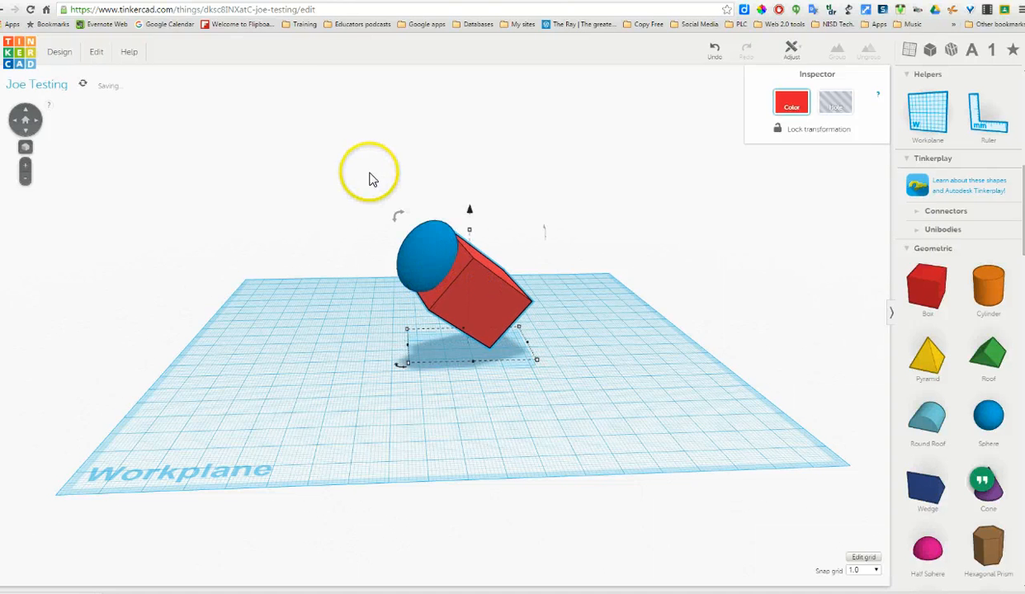
{"action": "left_click", "coordinate": [425, 210]}
{"action": "left_click_drag", "start_coordinate": [382, 184], "coordinate": [559, 388]}
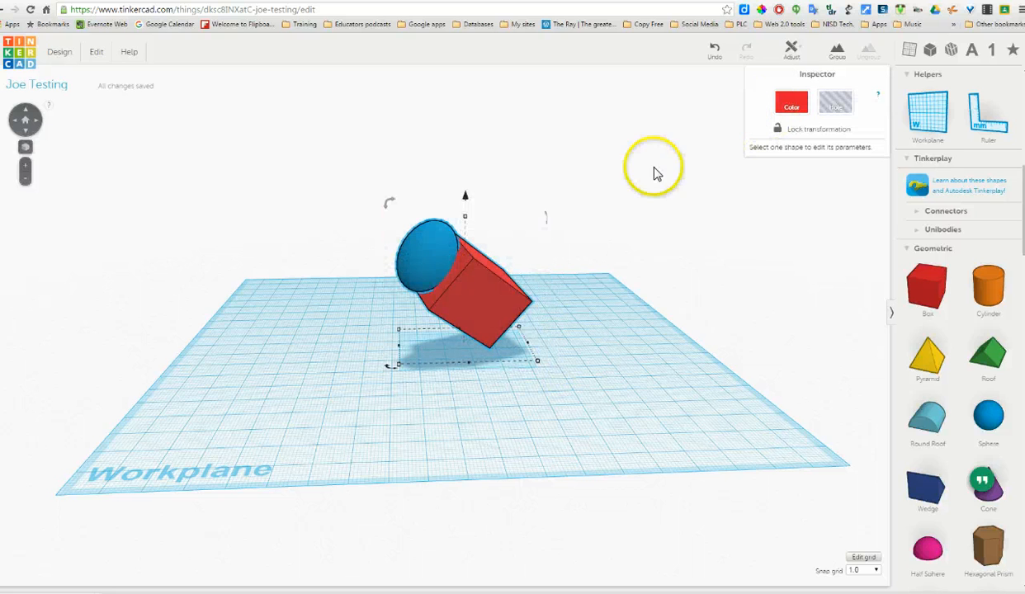
{"action": "mouse_move", "coordinate": [477, 314]}
{"action": "left_mouse_down"}
{"action": "mouse_move", "coordinate": [426, 282]}
{"action": "mouse_move", "coordinate": [379, 322]}
{"action": "mouse_move", "coordinate": [418, 343]}
{"action": "mouse_move", "coordinate": [515, 350]}
{"action": "mouse_move", "coordinate": [536, 314]}
{"action": "mouse_move", "coordinate": [489, 310]}
{"action": "mouse_move", "coordinate": [480, 332]}
{"action": "mouse_move", "coordinate": [471, 316]}
{"action": "left_mouse_up"}
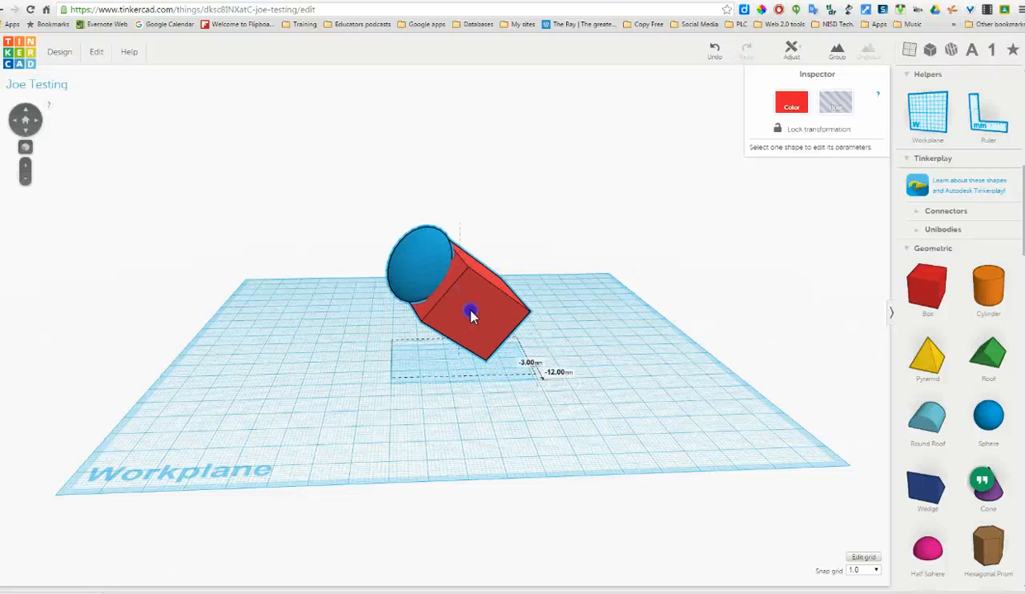
{"action": "left_click", "coordinate": [579, 368]}
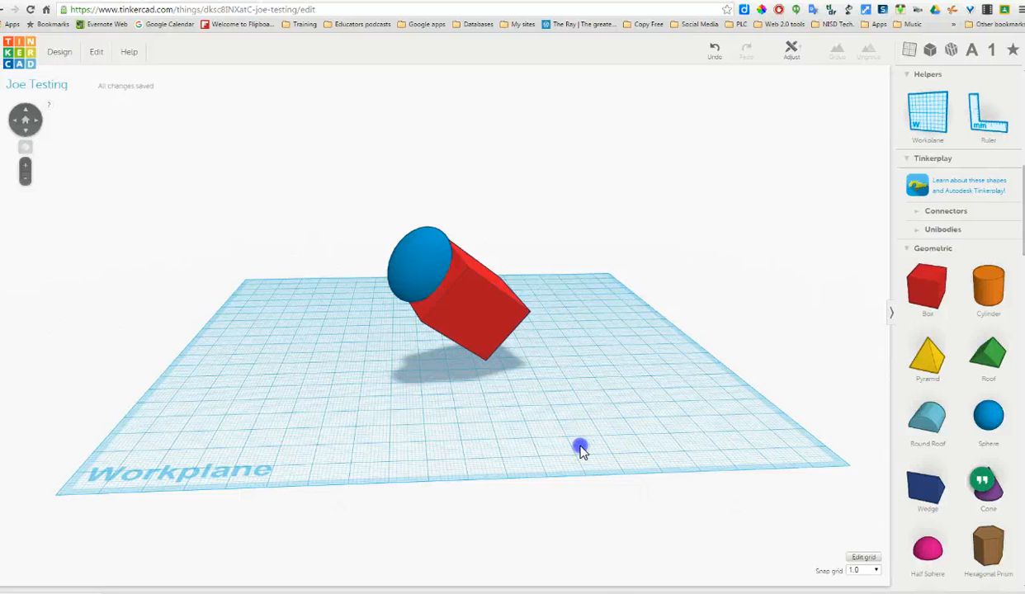
{"action": "right_click_drag", "start_coordinate": [575, 444], "coordinate": [548, 418]}
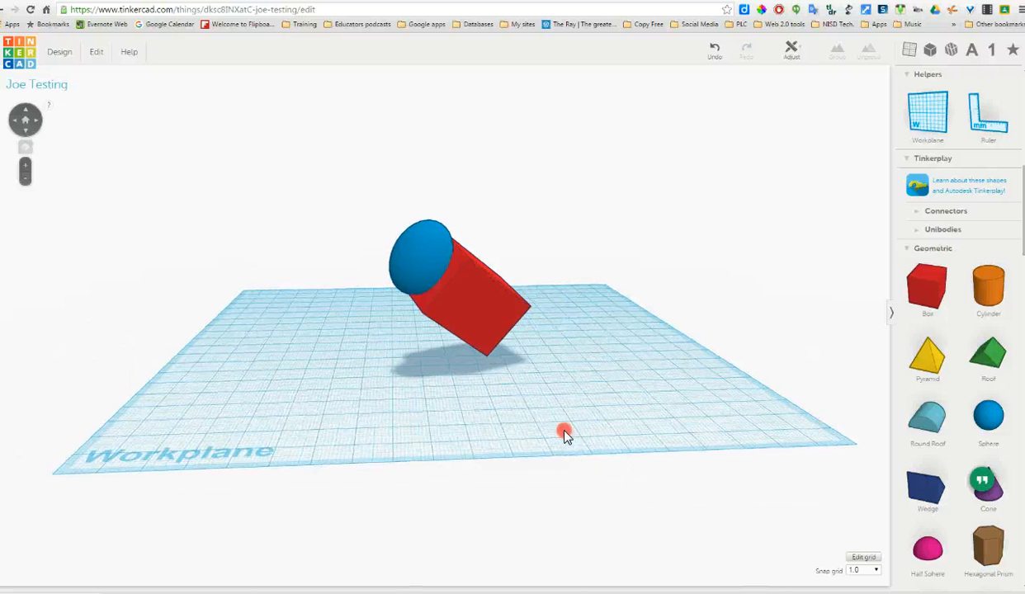
{"action": "left_click_drag", "start_coordinate": [989, 285], "coordinate": [518, 406]}
{"action": "left_click", "coordinate": [513, 365]}
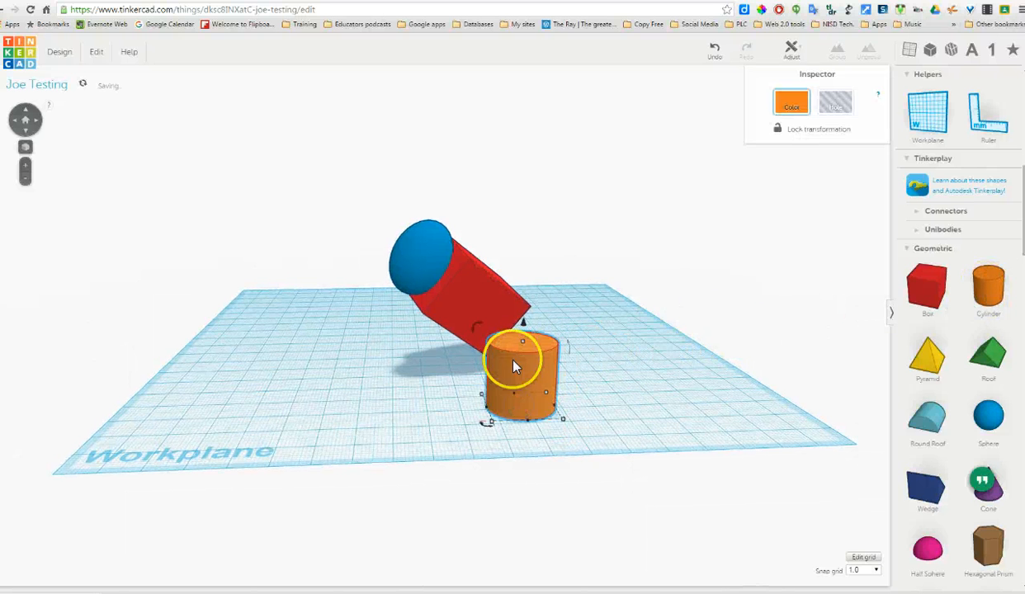
{"action": "left_click_drag", "start_coordinate": [476, 327], "coordinate": [561, 325]}
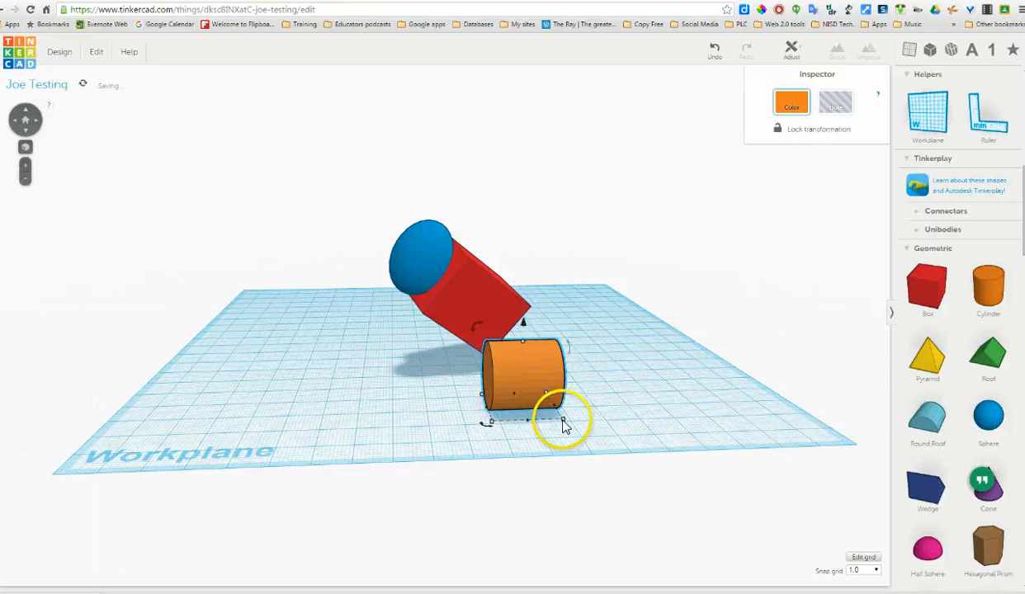
{"action": "mouse_move", "coordinate": [564, 425]}
{"action": "left_mouse_down"}
{"action": "mouse_move", "coordinate": [582, 405]}
{"action": "mouse_move", "coordinate": [708, 400]}
{"action": "mouse_move", "coordinate": [545, 412]}
{"action": "mouse_move", "coordinate": [560, 423]}
{"action": "mouse_move", "coordinate": [563, 415]}
{"action": "left_mouse_up"}
{"action": "left_click", "coordinate": [716, 52]}
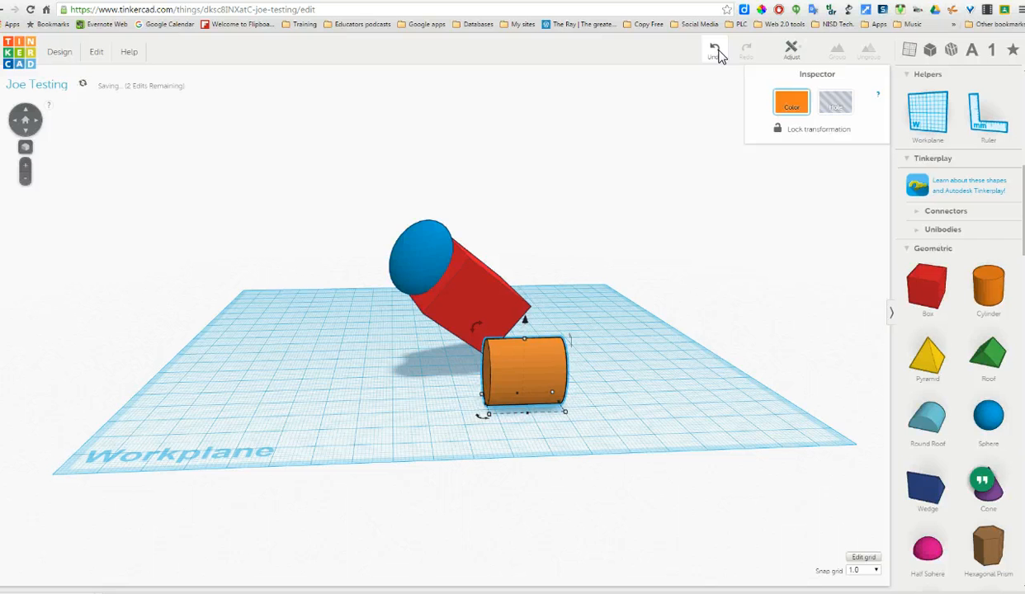
{"action": "left_click", "coordinate": [716, 50]}
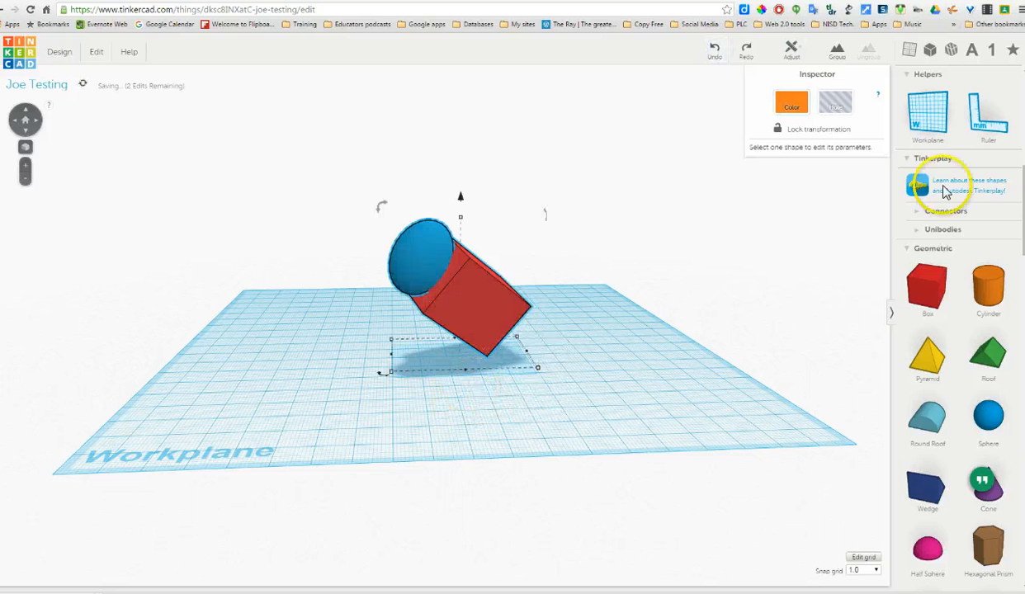
Add an orange cylinder in front of the red box and lay it on its side.
{"action": "left_click_drag", "start_coordinate": [988, 285], "coordinate": [506, 418]}
{"action": "left_click", "coordinate": [520, 388]}
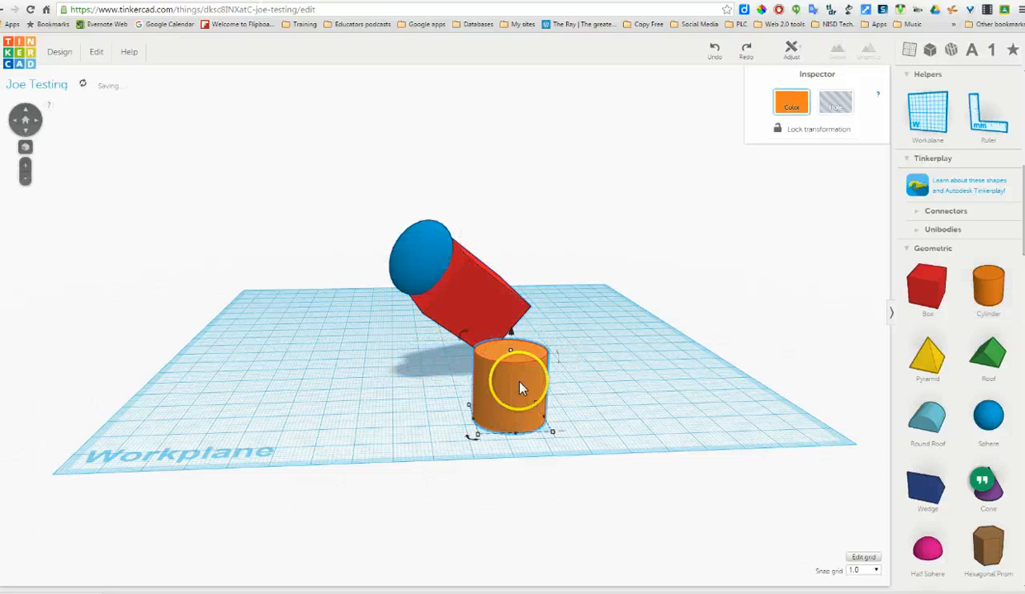
{"action": "left_click_drag", "start_coordinate": [451, 345], "coordinate": [421, 439]}
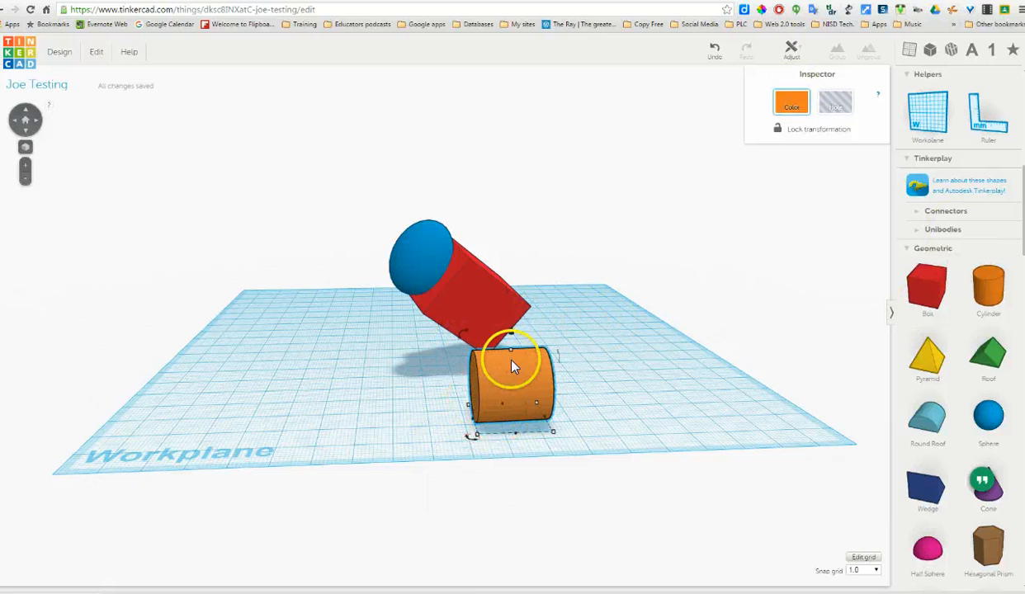
Reshape the orange cylinder into a long thin rod, turned diagonally and raised 18 mm above the workplane.
{"action": "mouse_move", "coordinate": [512, 353]}
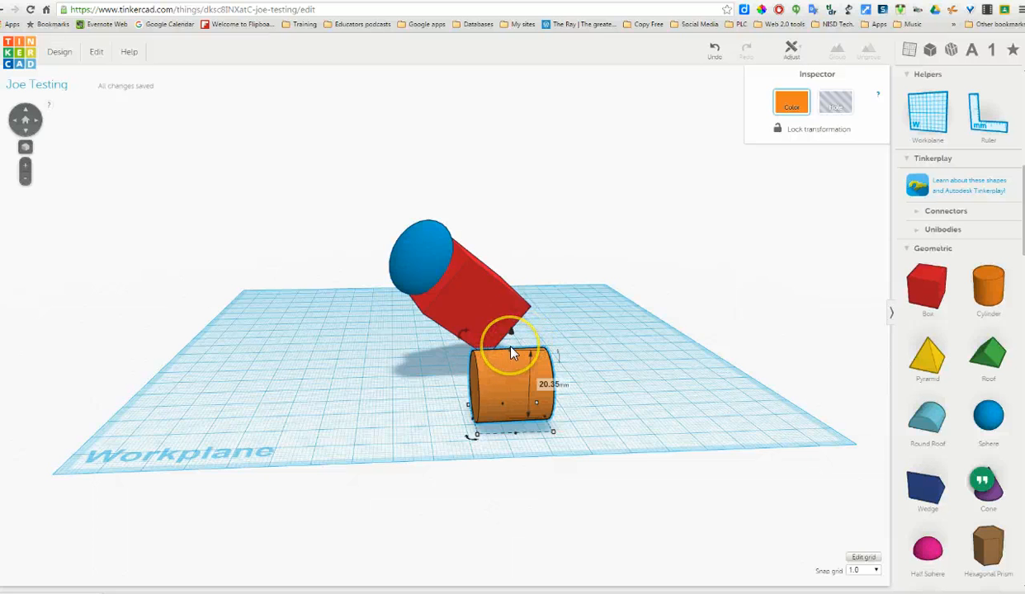
{"action": "left_click_drag", "start_coordinate": [511, 353], "coordinate": [707, 411]}
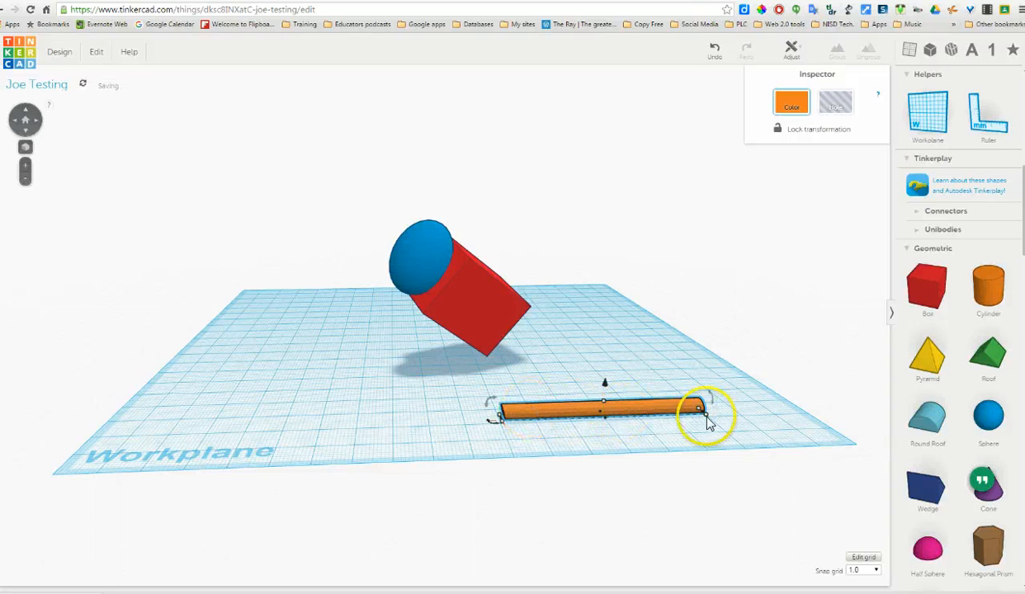
{"action": "left_click_drag", "start_coordinate": [490, 409], "coordinate": [662, 453]}
{"action": "left_click_drag", "start_coordinate": [605, 388], "coordinate": [611, 345]}
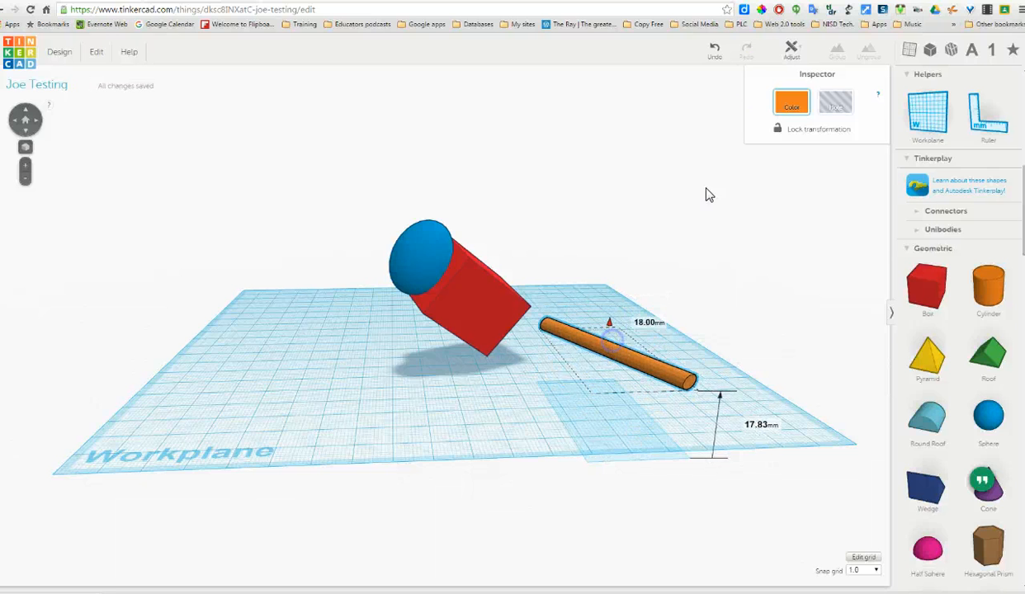
Place the workplane on the red box's front face and move the orange rod so it sticks into that face.
{"action": "left_click_drag", "start_coordinate": [927, 110], "coordinate": [474, 310]}
{"action": "left_click_drag", "start_coordinate": [618, 366], "coordinate": [578, 383]}
{"action": "right_click_drag", "start_coordinate": [757, 409], "coordinate": [608, 428]}
{"action": "left_click_drag", "start_coordinate": [216, 321], "coordinate": [276, 355]}
{"action": "right_click_drag", "start_coordinate": [538, 447], "coordinate": [702, 400]}
{"action": "left_click", "coordinate": [535, 281]}
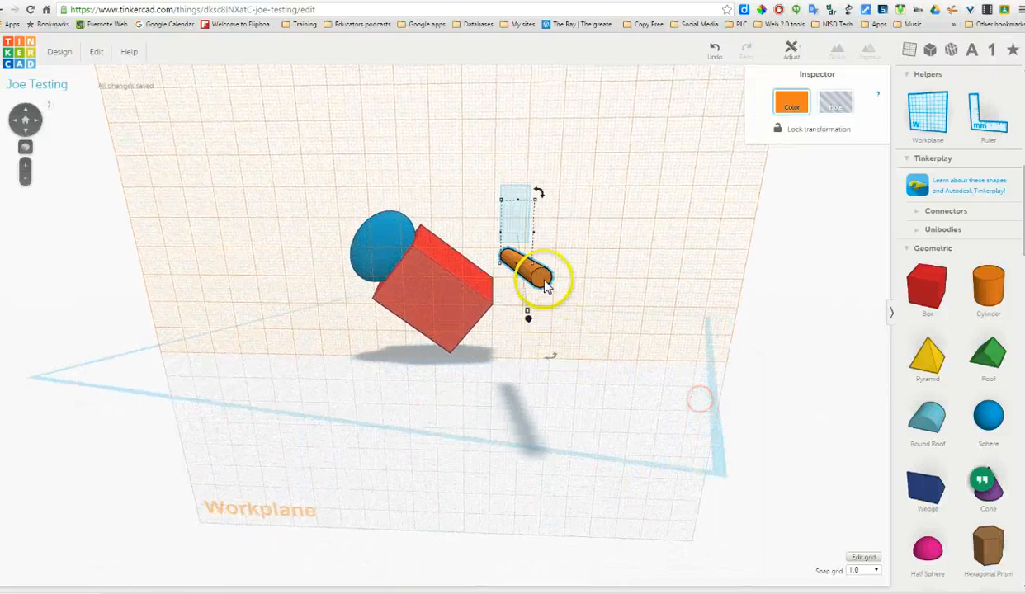
{"action": "left_click_drag", "start_coordinate": [533, 291], "coordinate": [413, 392]}
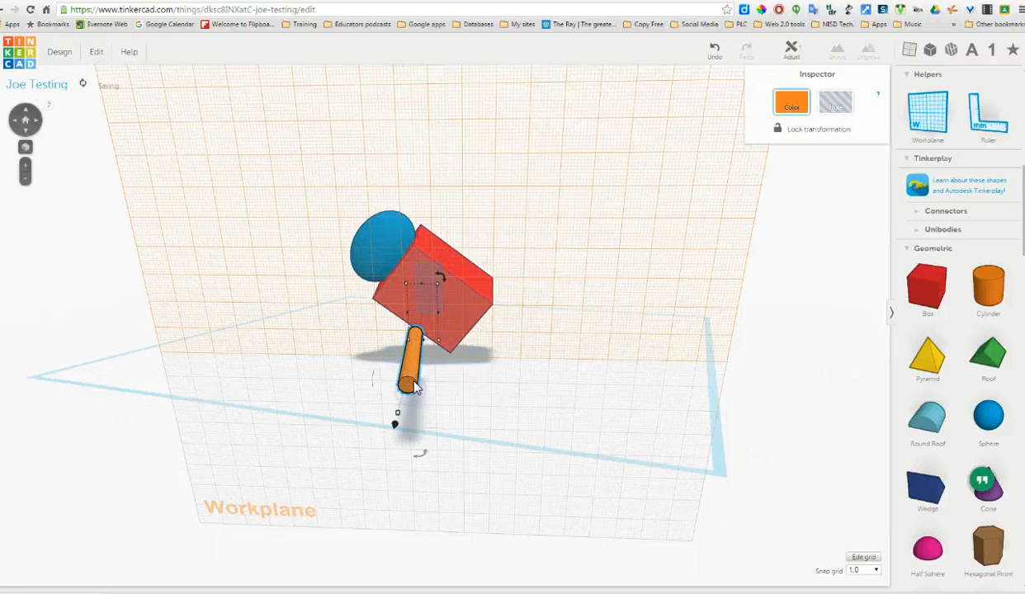
{"action": "left_click_drag", "start_coordinate": [396, 428], "coordinate": [423, 322]}
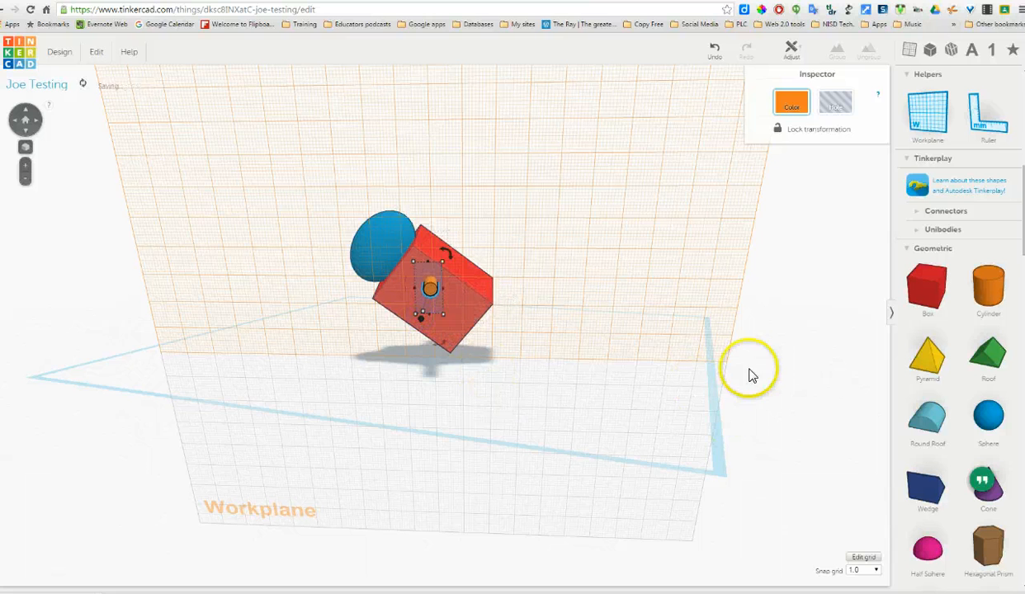
Return the workplane to the original horizontal base grid.
{"action": "left_click", "coordinate": [923, 122]}
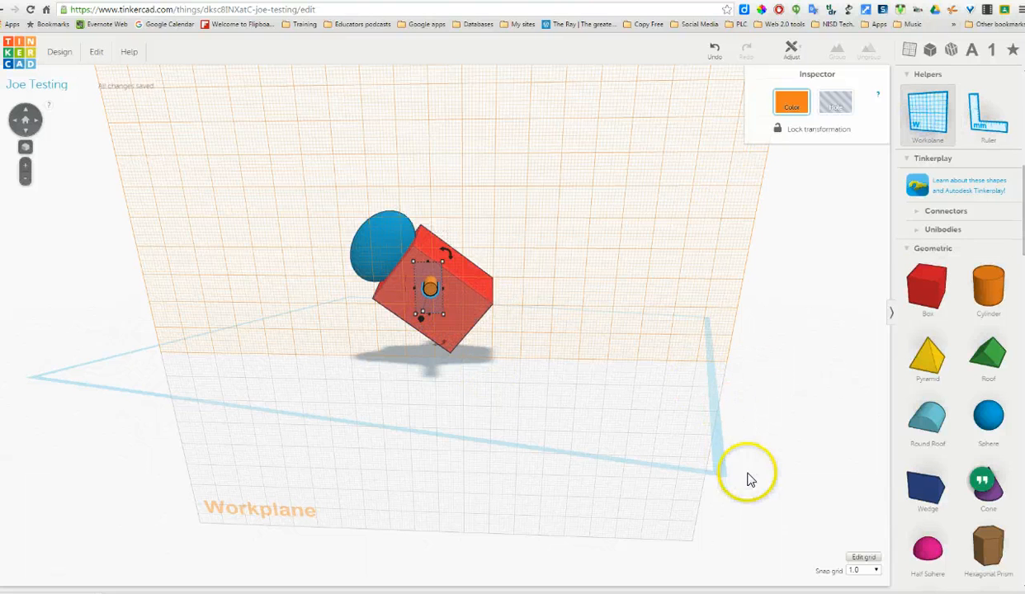
{"action": "left_click", "coordinate": [713, 476]}
{"action": "mouse_move", "coordinate": [692, 417]}
{"action": "right_mouse_down"}
{"action": "mouse_move", "coordinate": [566, 480]}
{"action": "mouse_move", "coordinate": [457, 484]}
{"action": "mouse_move", "coordinate": [412, 451]}
{"action": "mouse_move", "coordinate": [442, 490]}
{"action": "mouse_move", "coordinate": [601, 485]}
{"action": "mouse_move", "coordinate": [723, 457]}
{"action": "mouse_move", "coordinate": [709, 416]}
{"action": "mouse_move", "coordinate": [693, 418]}
{"action": "right_mouse_up"}
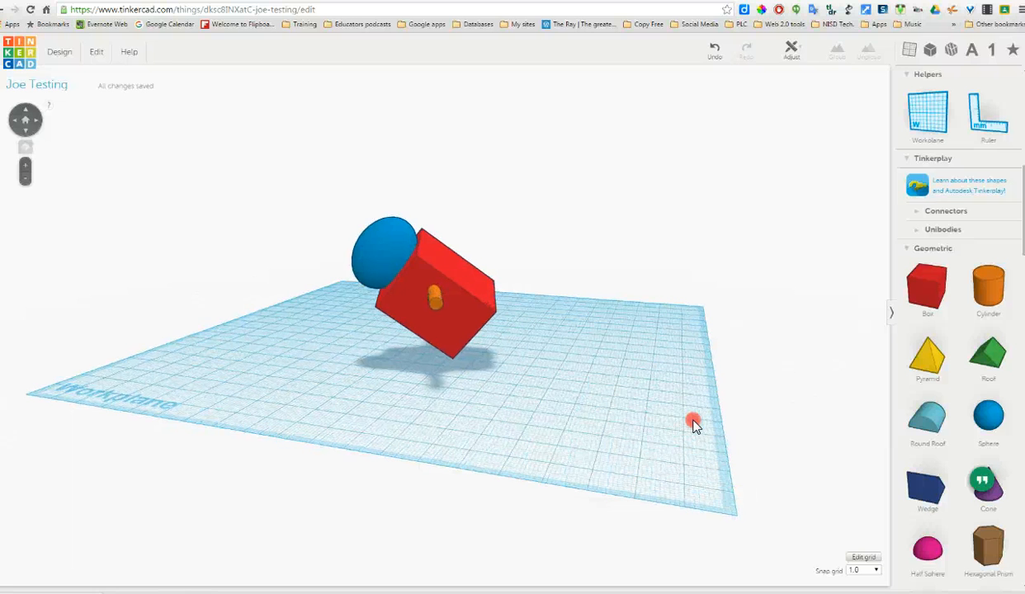
Turn the orange rod inside the red box into a hole shape.
{"action": "left_click", "coordinate": [437, 407]}
{"action": "left_click", "coordinate": [440, 307]}
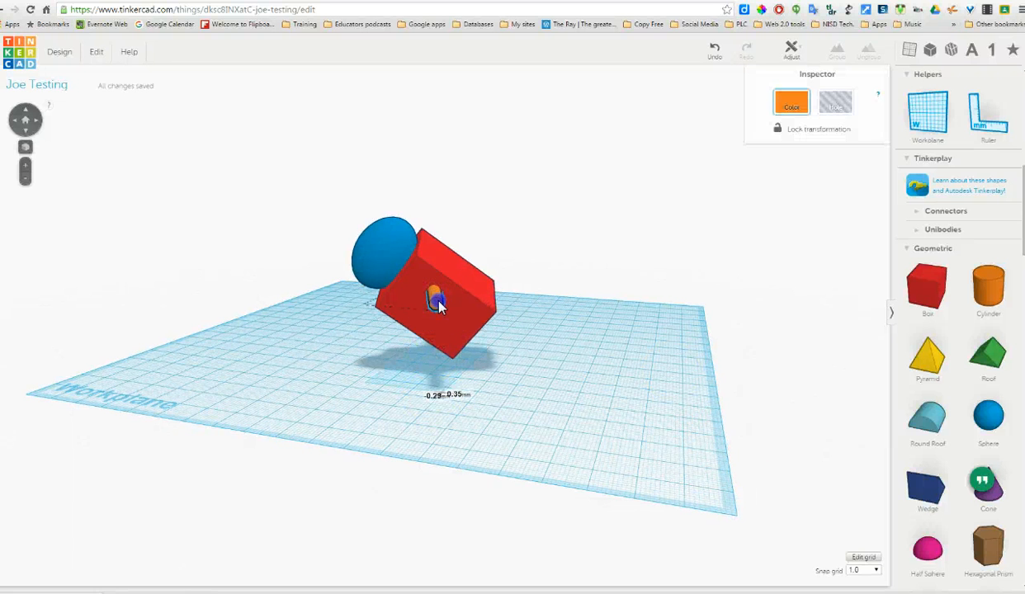
{"action": "left_click", "coordinate": [440, 307]}
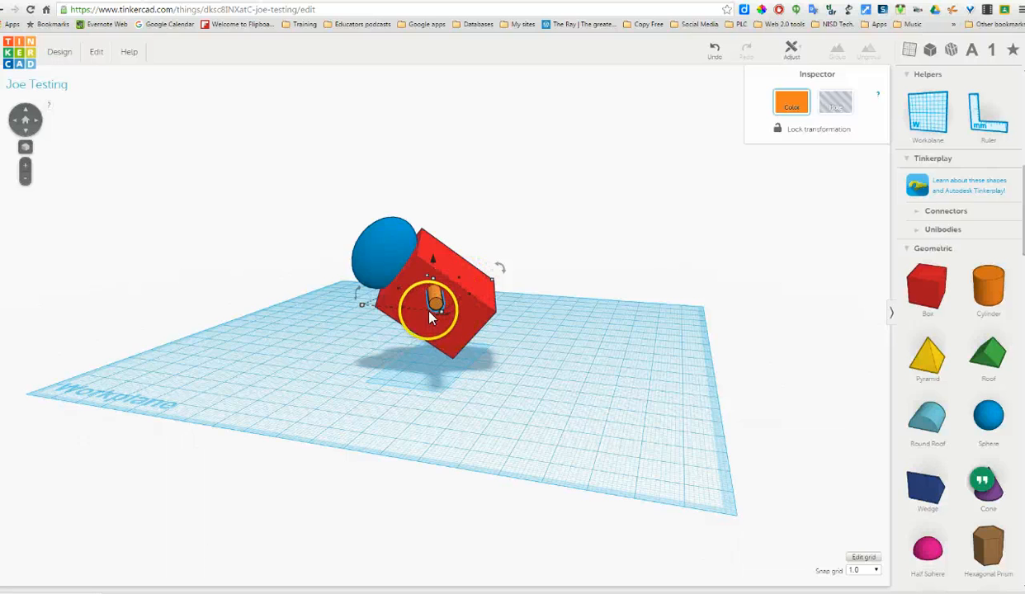
{"action": "left_click", "coordinate": [839, 104]}
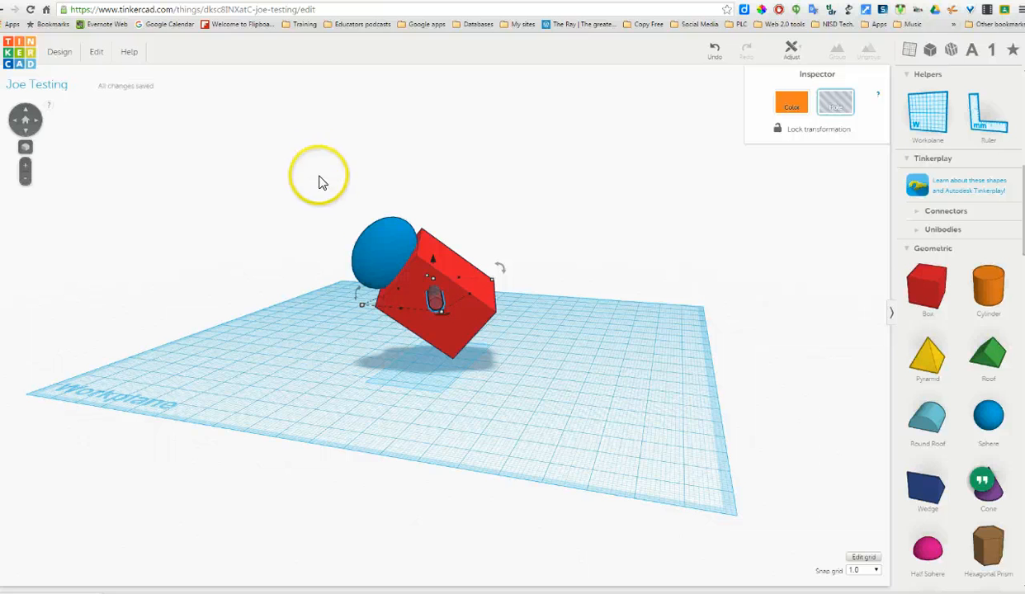
{"action": "left_click", "coordinate": [321, 192]}
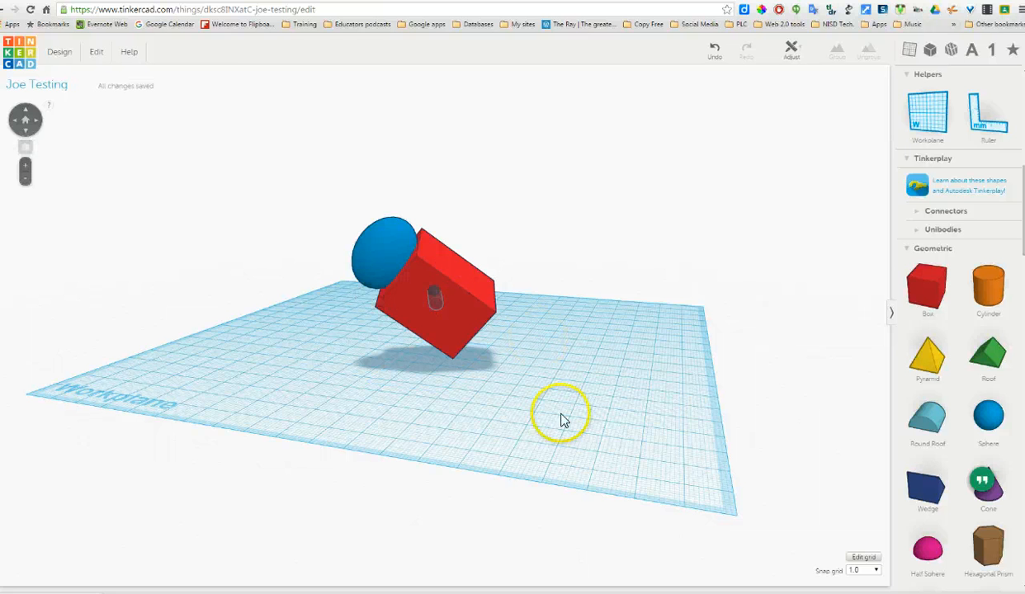
Group the blue sphere, red box and hole cylinder so the hole is cut into the combined shape.
{"action": "right_click_drag", "start_coordinate": [560, 419], "coordinate": [617, 404]}
{"action": "left_click", "coordinate": [331, 182]}
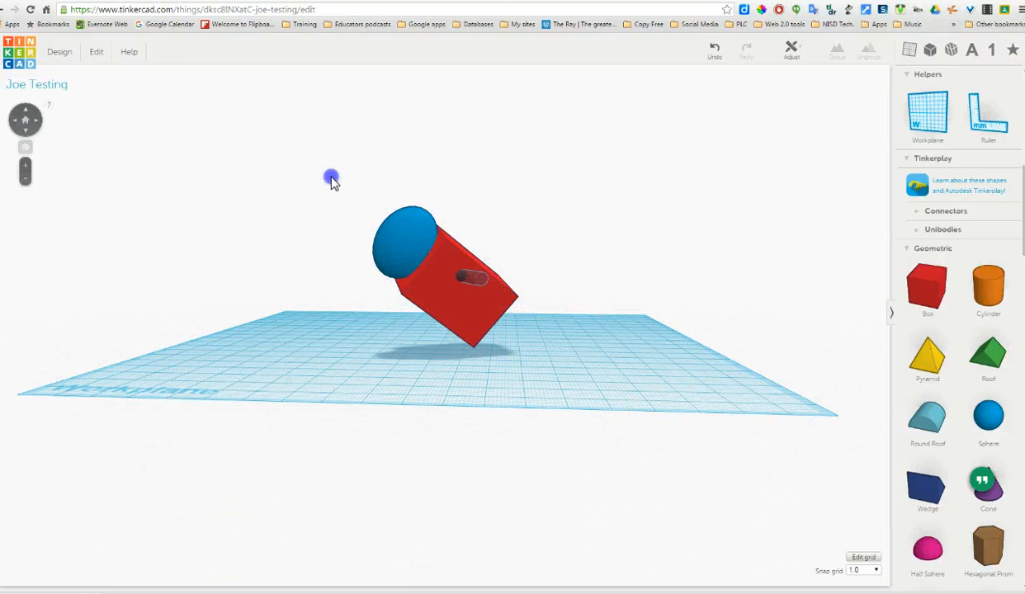
{"action": "left_click_drag", "start_coordinate": [331, 182], "coordinate": [473, 238]}
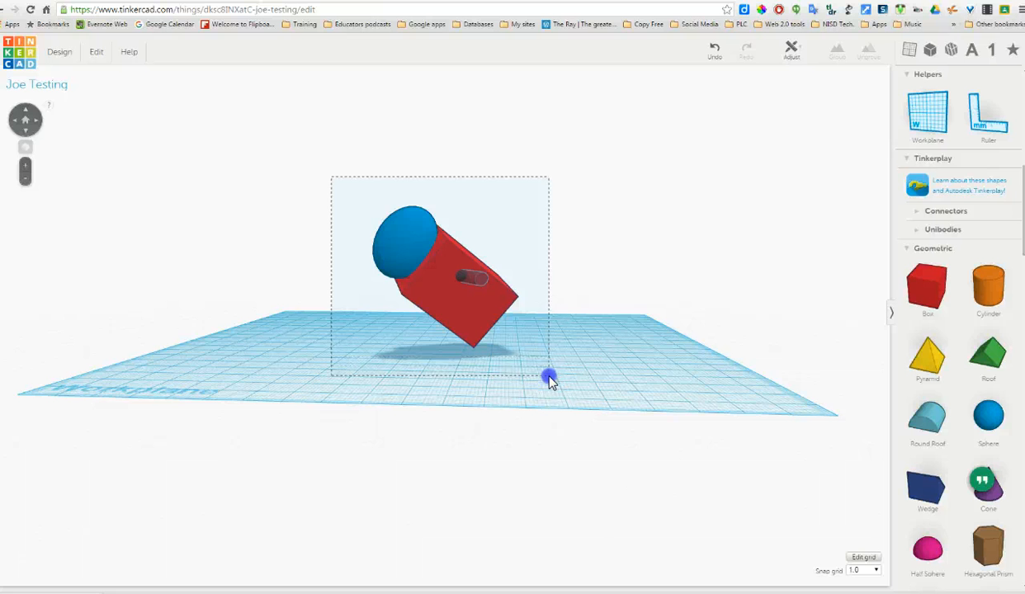
{"action": "left_click_drag", "start_coordinate": [549, 378], "coordinate": [549, 379]}
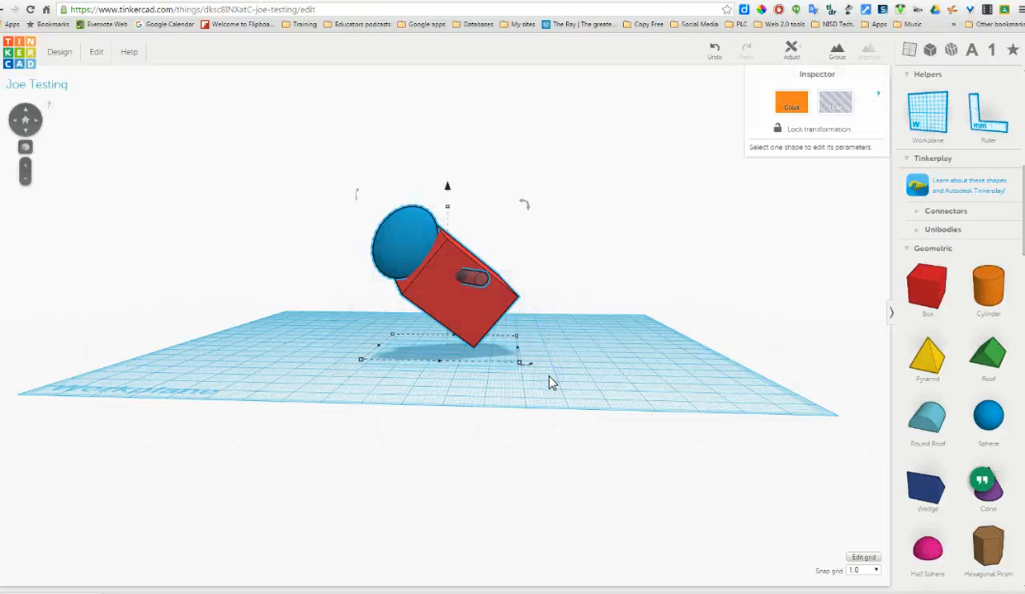
{"action": "left_click", "coordinate": [840, 53]}
{"action": "left_click", "coordinate": [631, 391]}
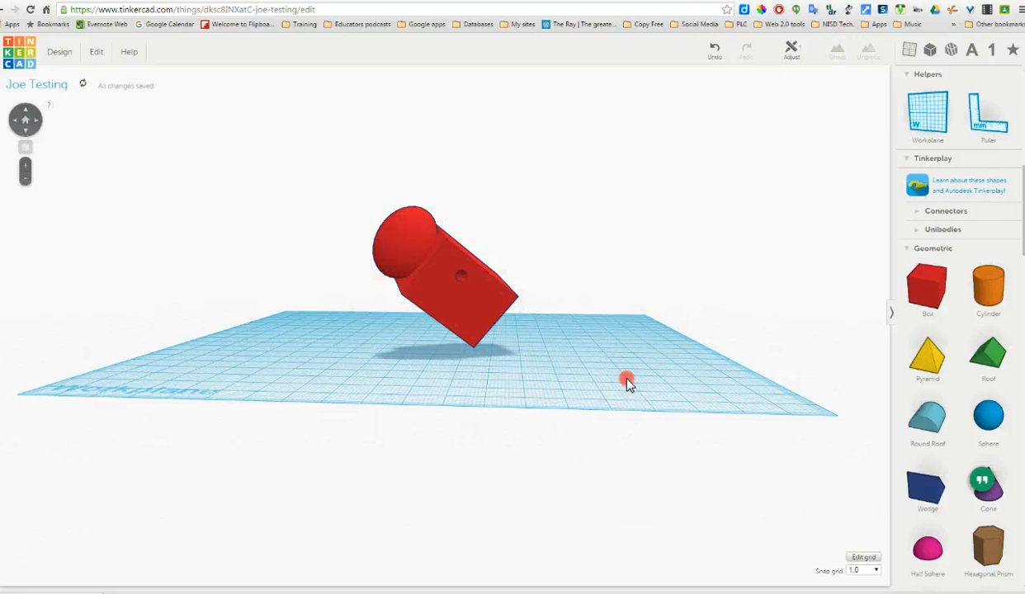
{"action": "right_click_drag", "start_coordinate": [627, 382], "coordinate": [648, 420]}
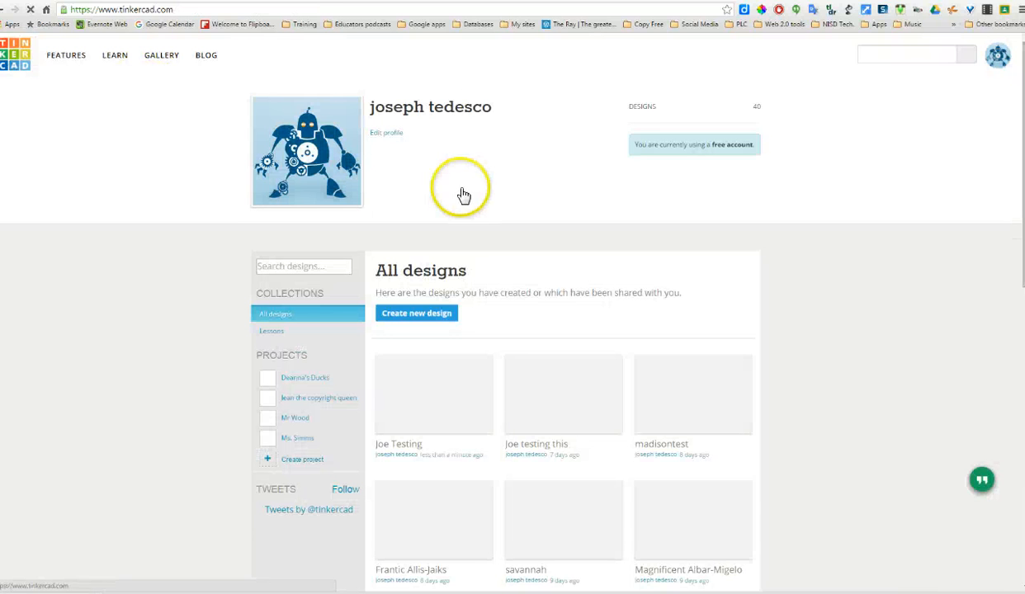
Search the shared Tinkercad designs for "leaf", dismissing the Google Calendar reminder and returning to the search results.
{"action": "left_click", "coordinate": [927, 56]}
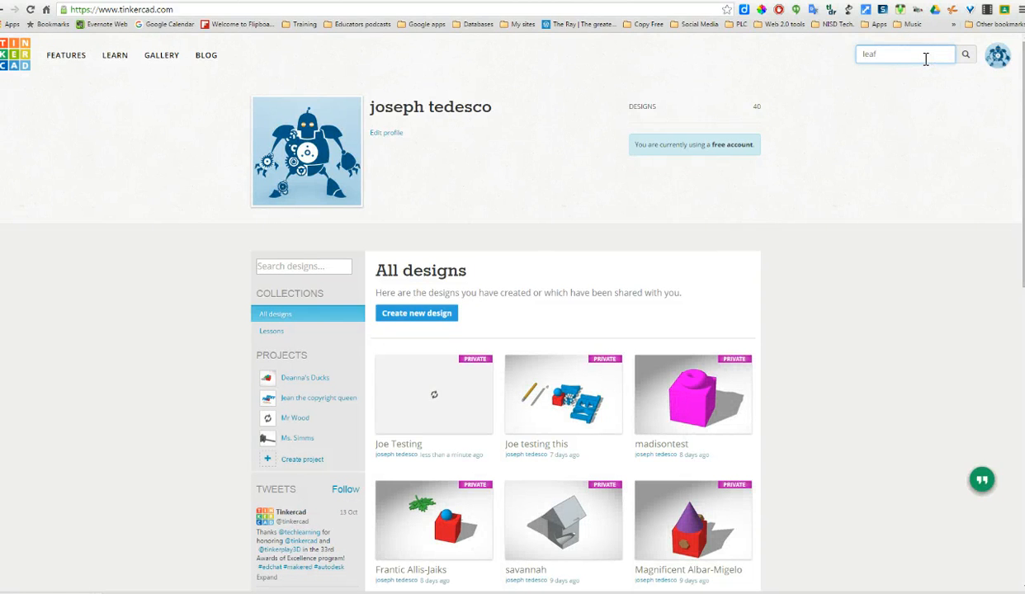
{"action": "left_click", "coordinate": [965, 55]}
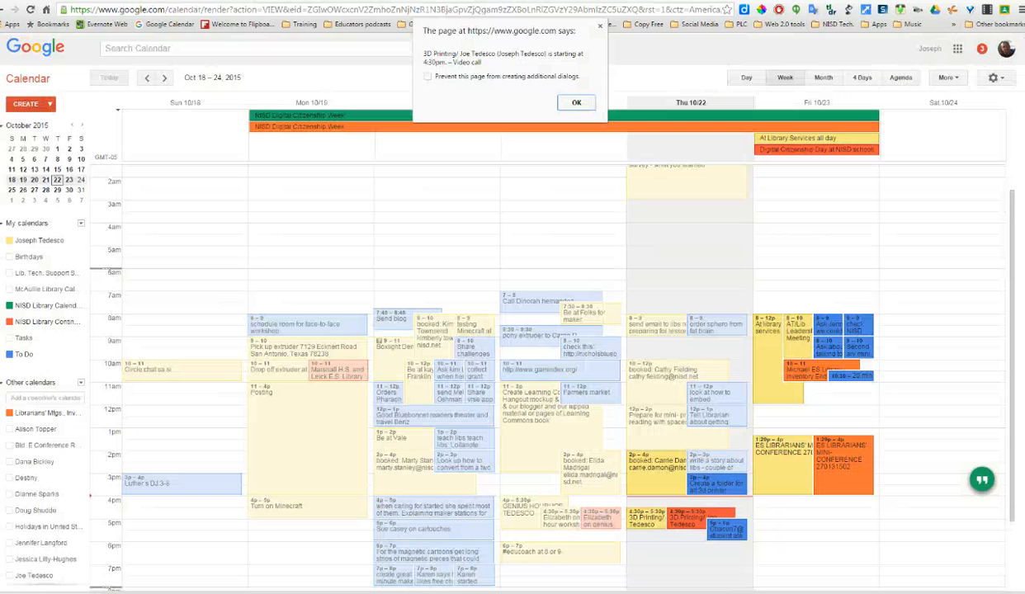
{"action": "left_click", "coordinate": [577, 102]}
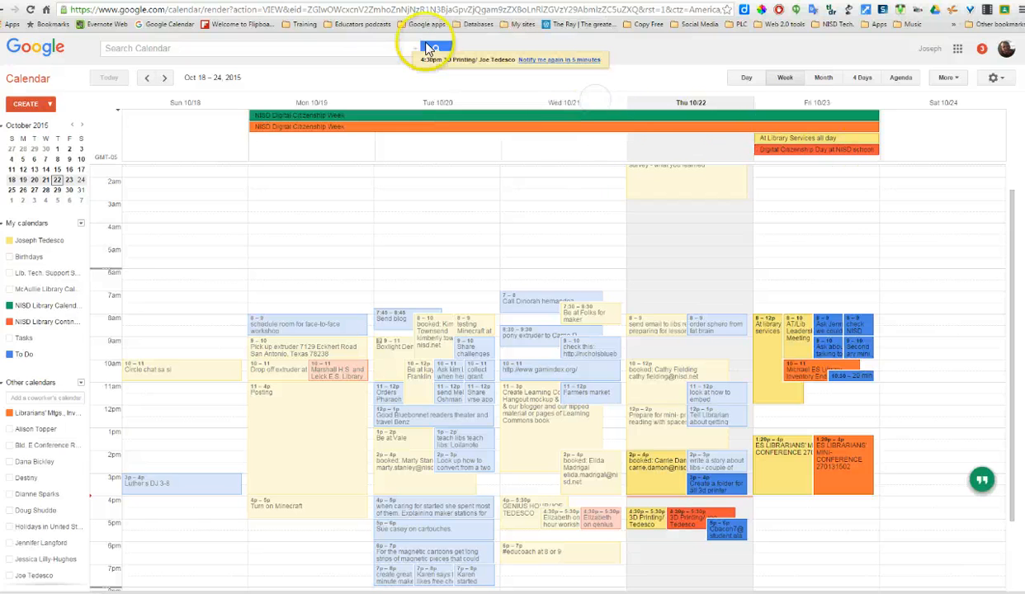
{"action": "key", "text": "ctrl+Tab"}
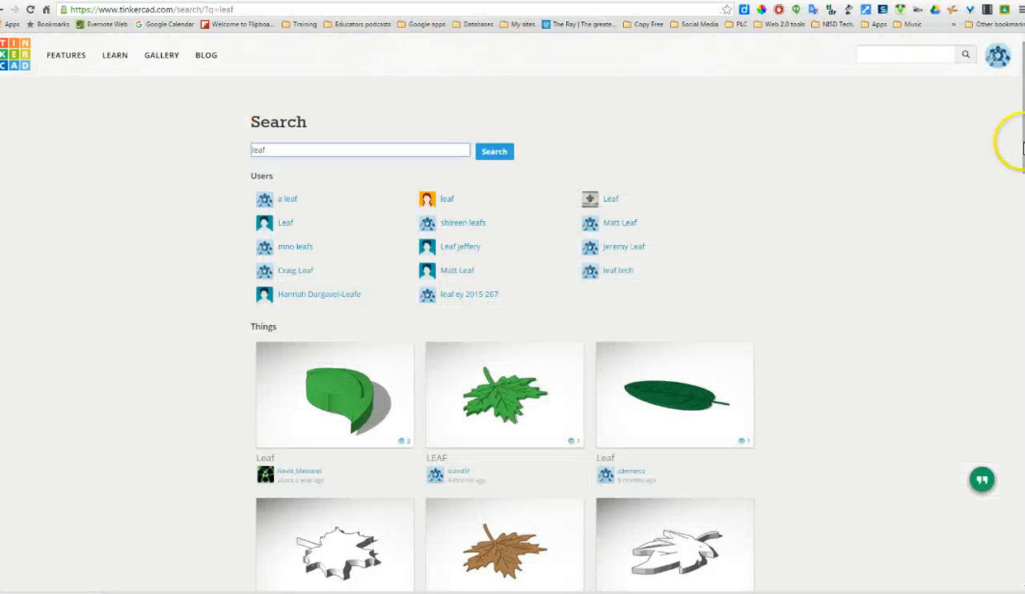
Open the green maple-style LEAF design, copy it to the clipboard and close its preview.
{"action": "scroll", "coordinate": [1022, 148], "scroll_direction": "down", "scroll_amount": 1}
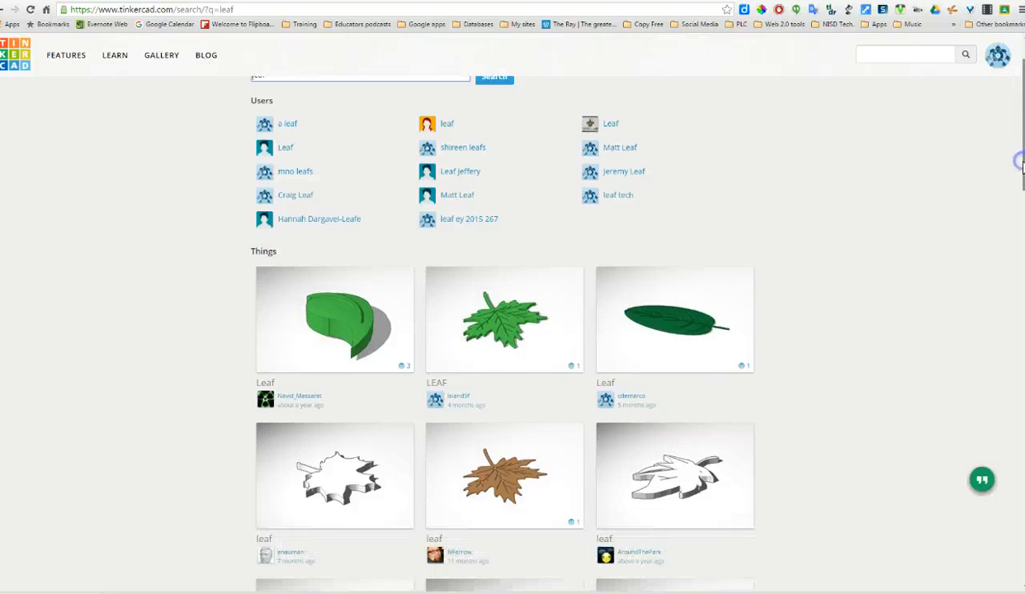
{"action": "left_click", "coordinate": [543, 323]}
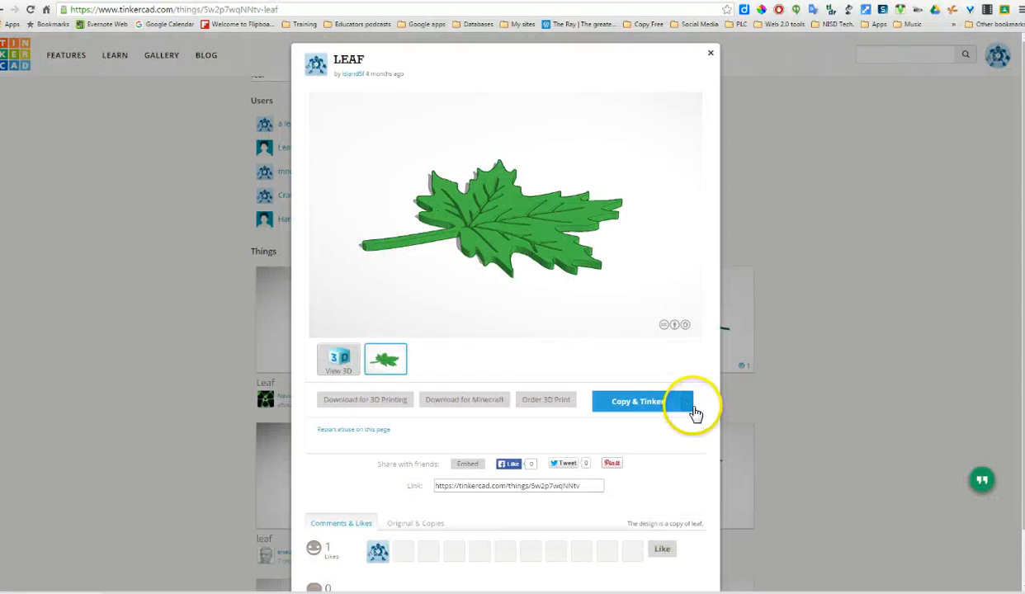
{"action": "left_click", "coordinate": [656, 421]}
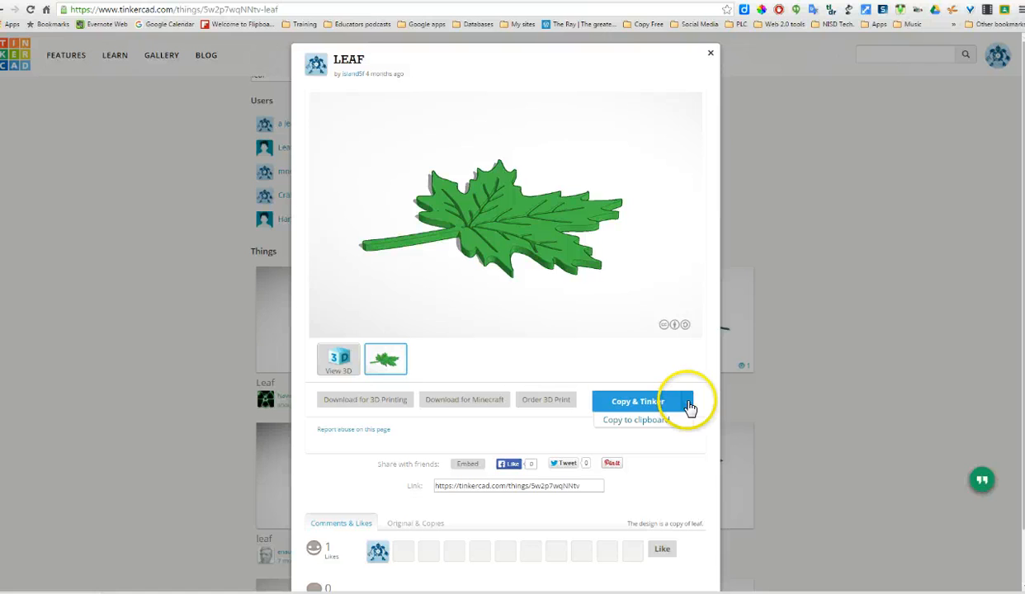
{"action": "left_click", "coordinate": [659, 423]}
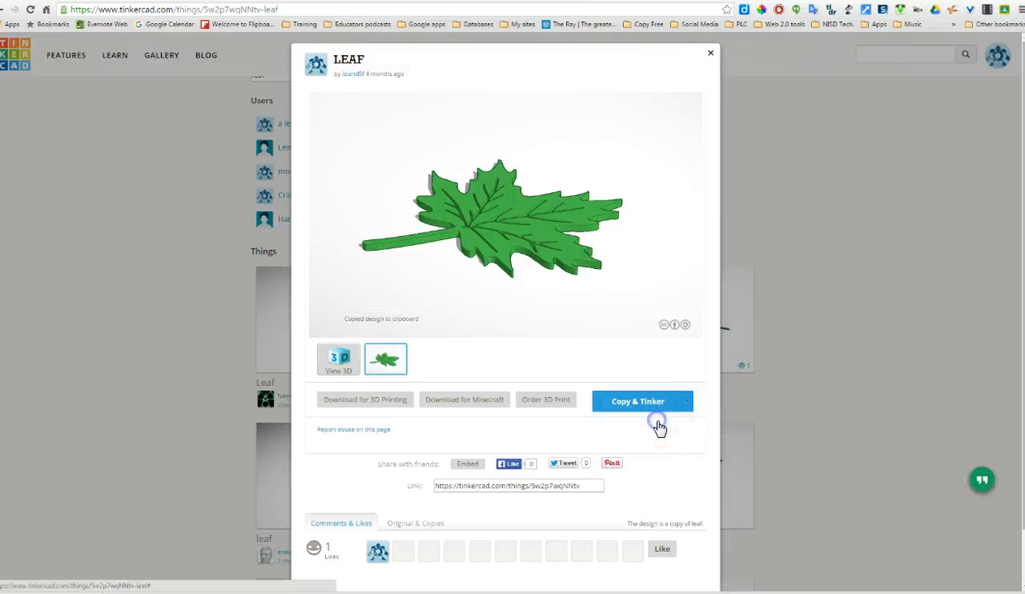
{"action": "left_click", "coordinate": [710, 54]}
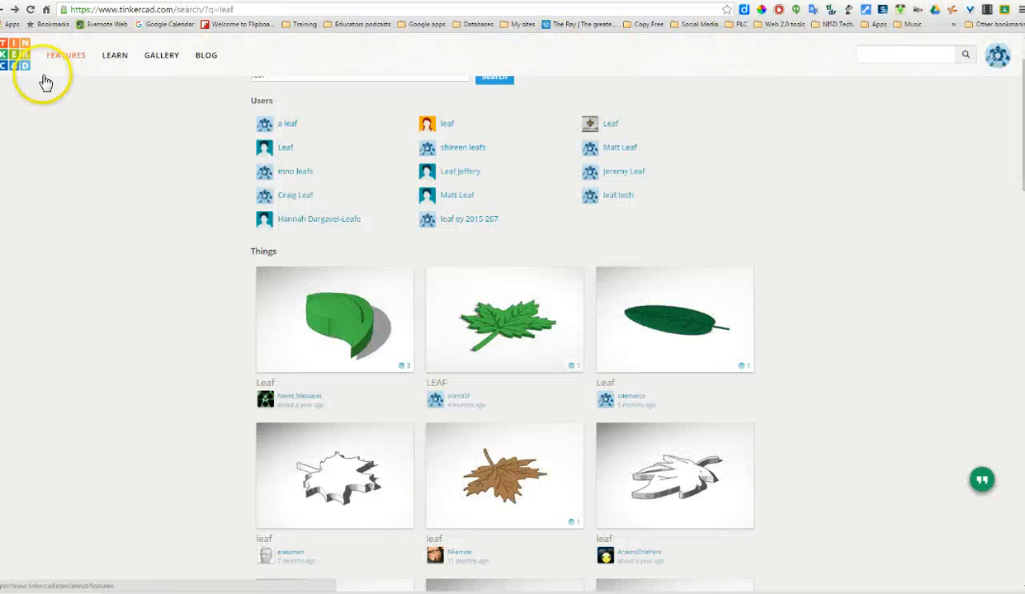
Go back to the list of own designs and reopen the red sphere-and-box design for editing.
{"action": "left_click", "coordinate": [16, 65]}
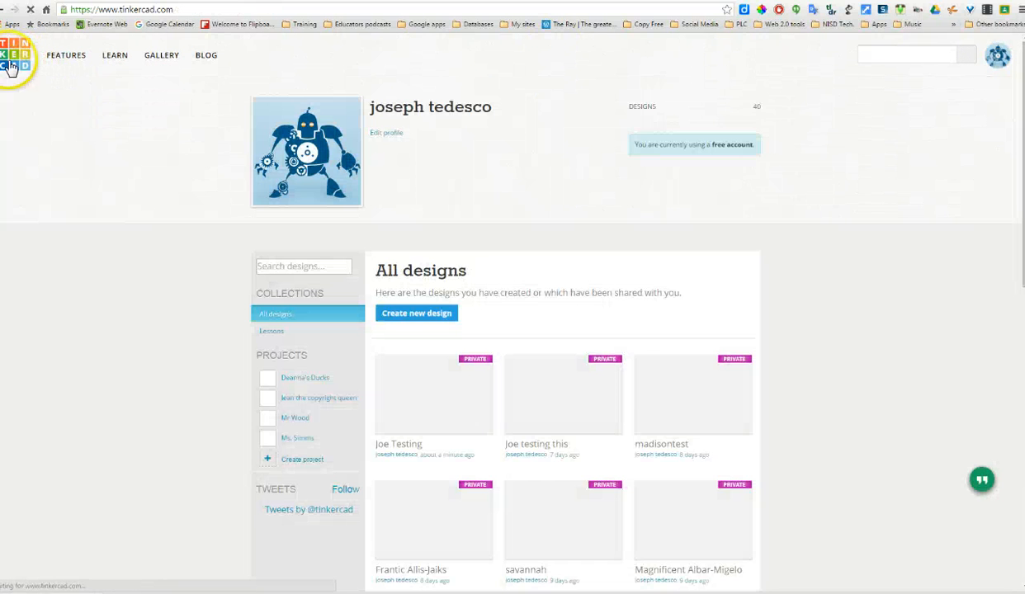
{"action": "mouse_move", "coordinate": [449, 404]}
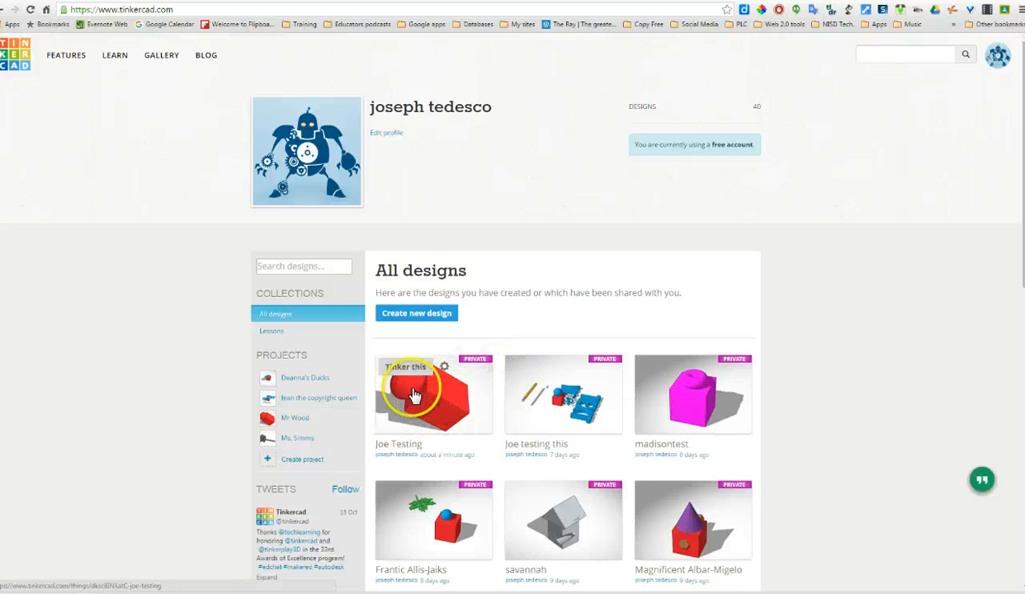
{"action": "left_click", "coordinate": [409, 373]}
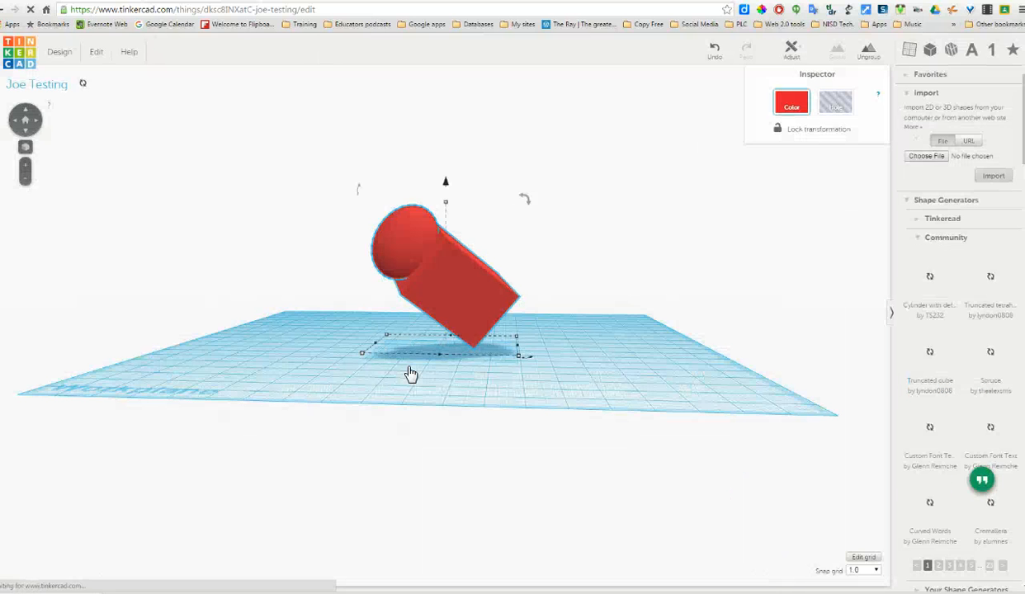
{"action": "left_click", "coordinate": [469, 361]}
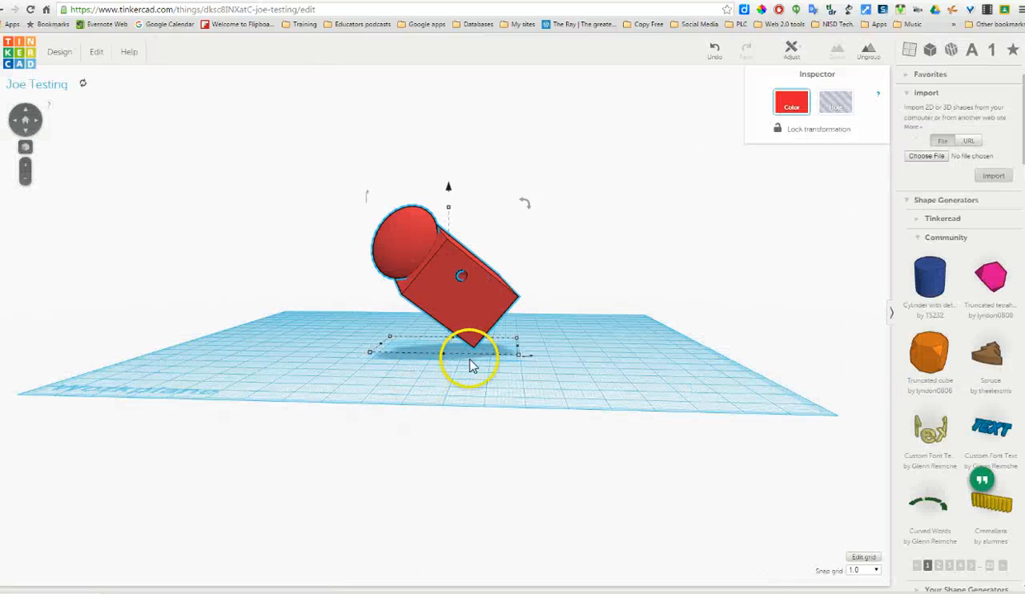
Paste the copied leaf, shrink it to about the box's size and position it raised against the red box's side.
{"action": "right_click_drag", "start_coordinate": [647, 394], "coordinate": [646, 445]}
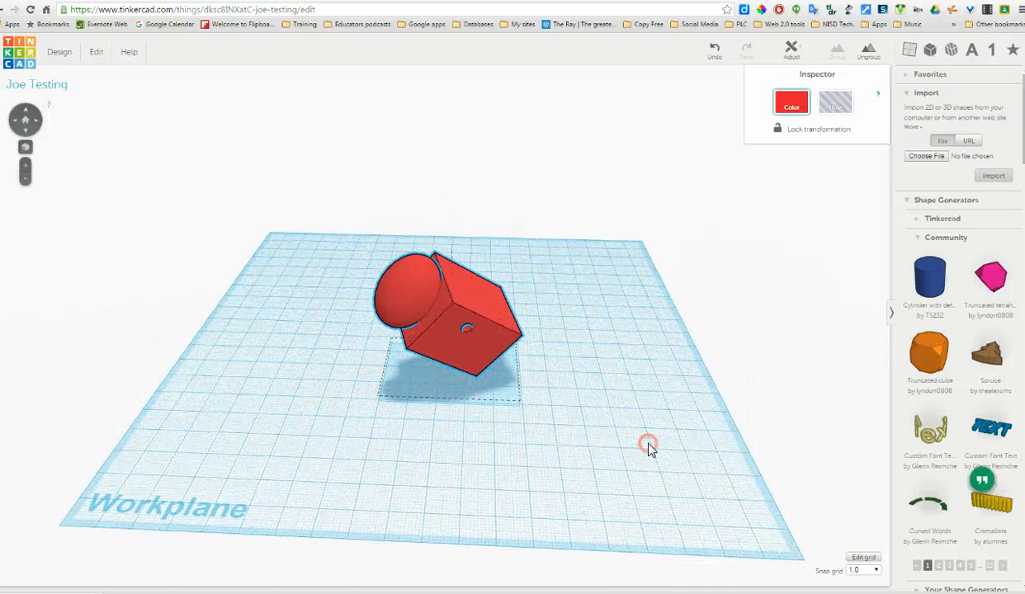
{"action": "left_click", "coordinate": [97, 54]}
{"action": "left_click", "coordinate": [112, 87]}
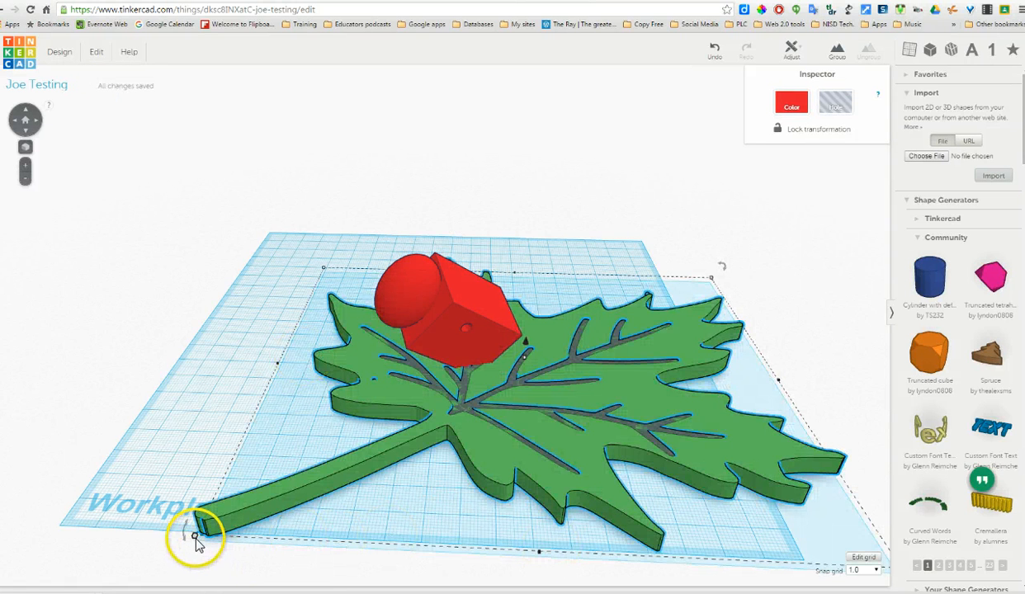
{"action": "left_click_drag", "start_coordinate": [196, 538], "coordinate": [516, 282]}
{"action": "left_click", "coordinate": [565, 394]}
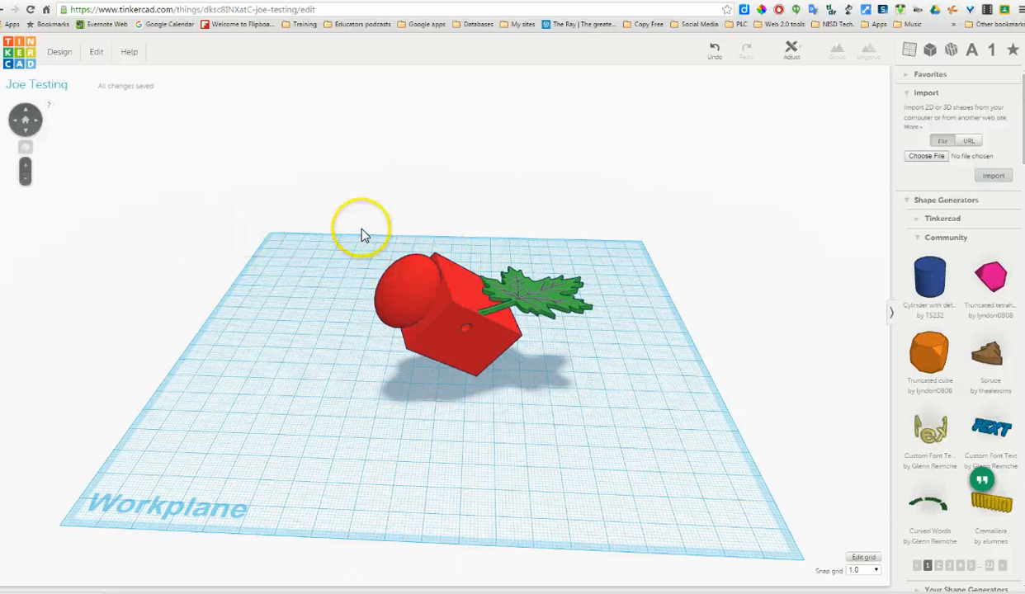
Group the small green leaf with the red sphere-and-box shape.
{"action": "left_click_drag", "start_coordinate": [341, 206], "coordinate": [445, 250]}
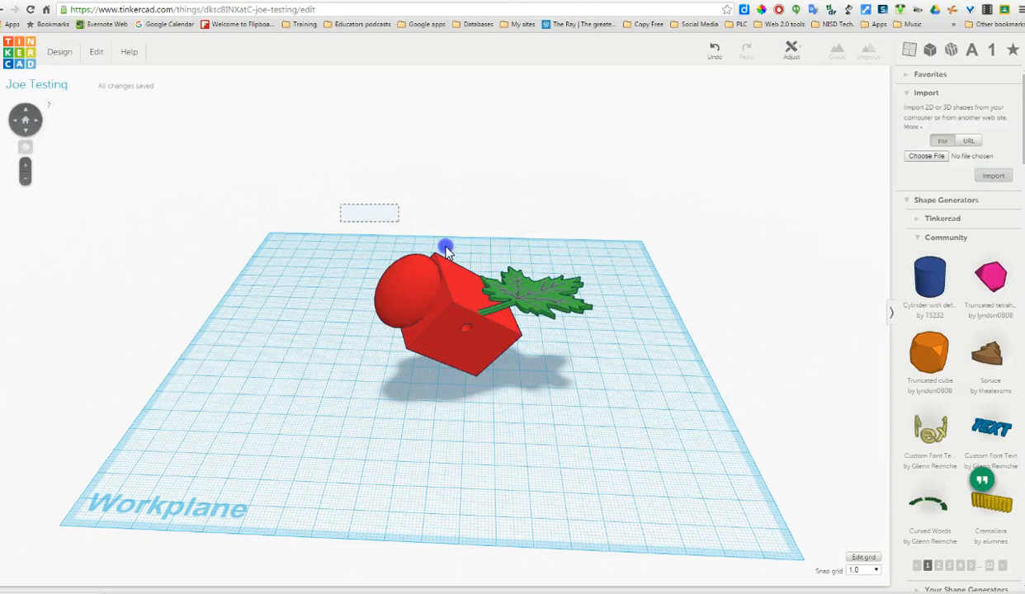
{"action": "left_click_drag", "start_coordinate": [630, 395], "coordinate": [632, 417]}
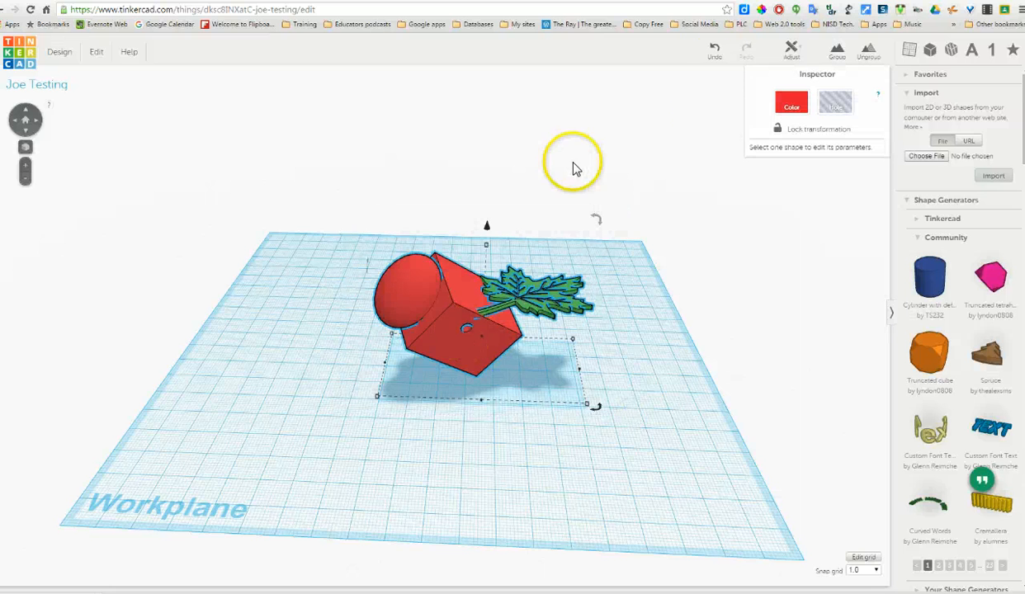
{"action": "left_click", "coordinate": [844, 54]}
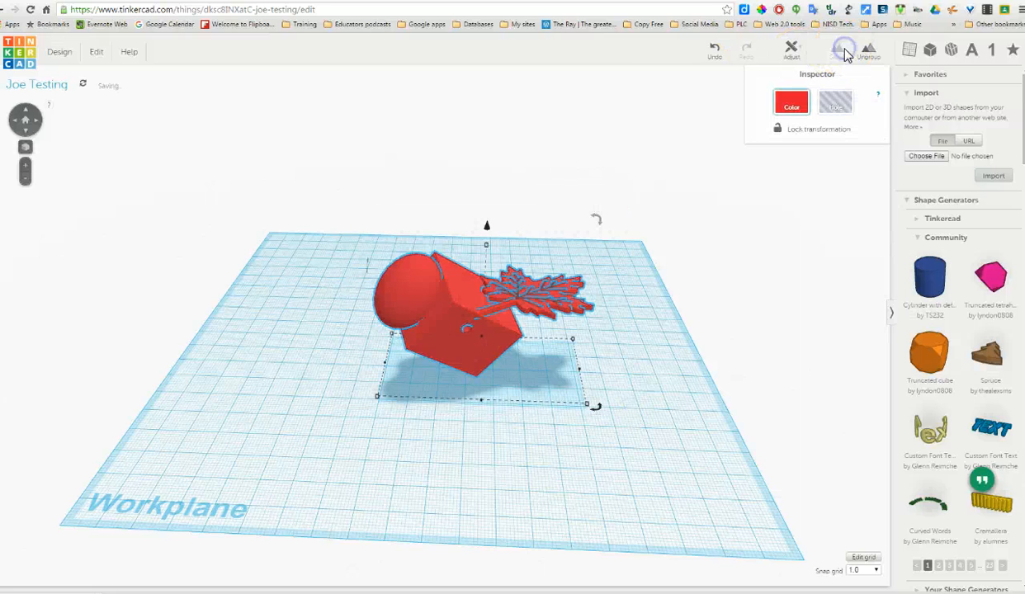
{"action": "left_click", "coordinate": [667, 348]}
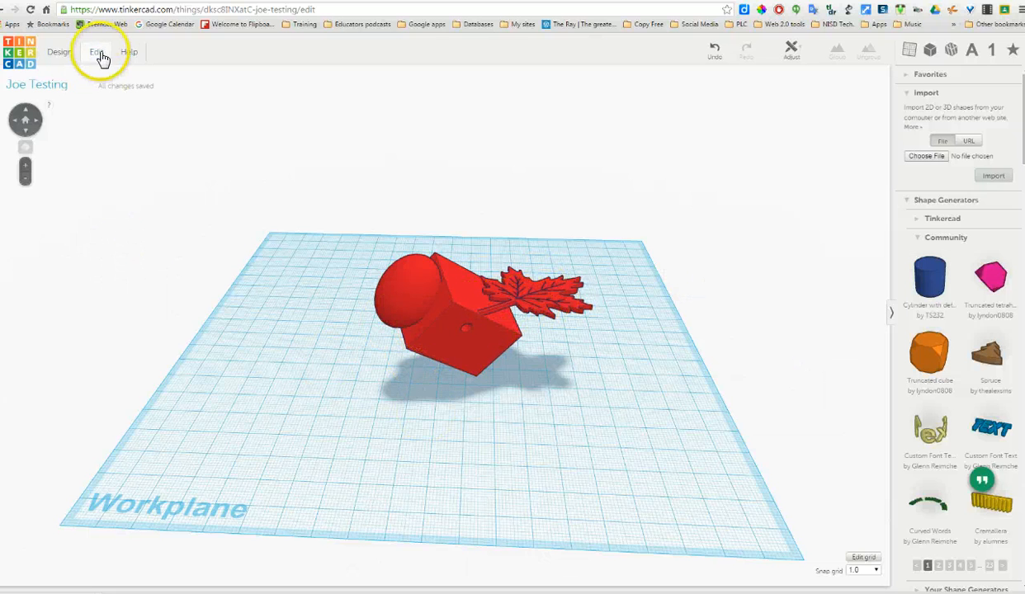
Bring up the design's commands to view the options for 3D printing and Minecraft downloads, and dismiss them.
{"action": "left_click", "coordinate": [62, 56]}
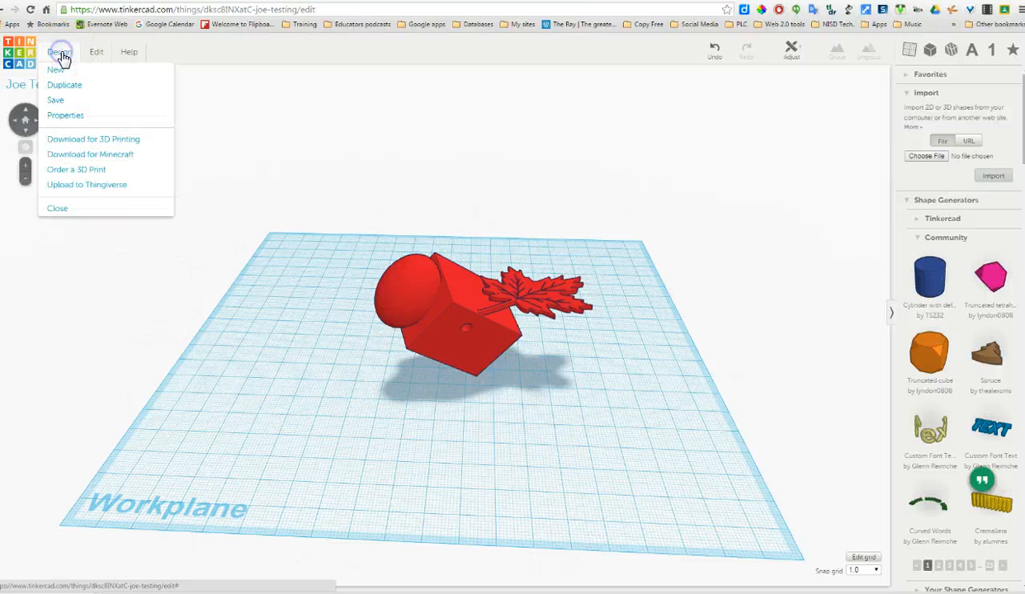
{"action": "left_click", "coordinate": [89, 142]}
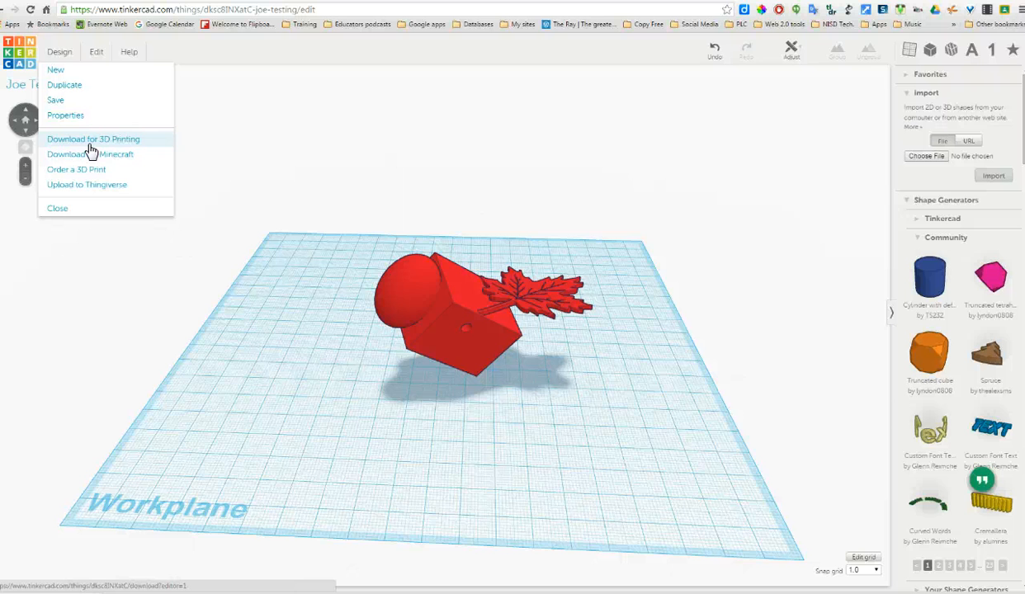
{"action": "left_click", "coordinate": [430, 131]}
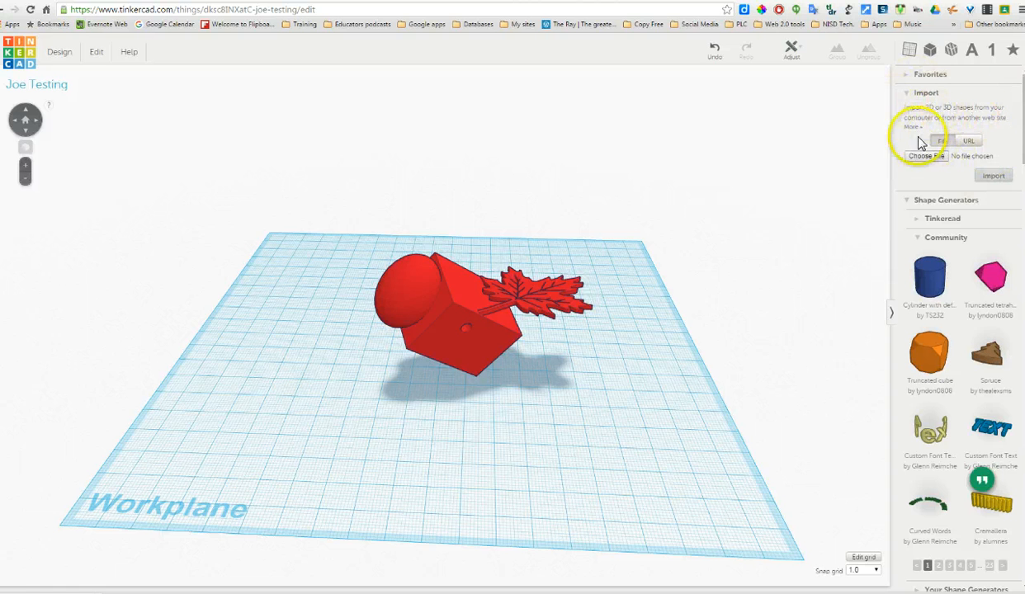
Place a Custom Font Text Ring from the community shape generators on the workplane in front of the red grouped shape.
{"action": "left_click", "coordinate": [939, 203]}
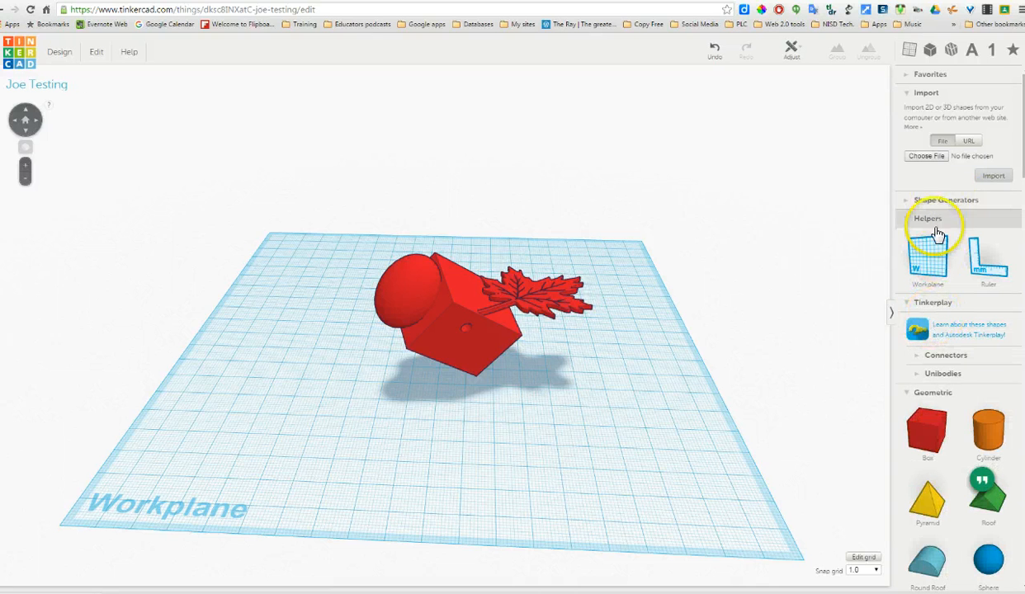
{"action": "left_click", "coordinate": [906, 203]}
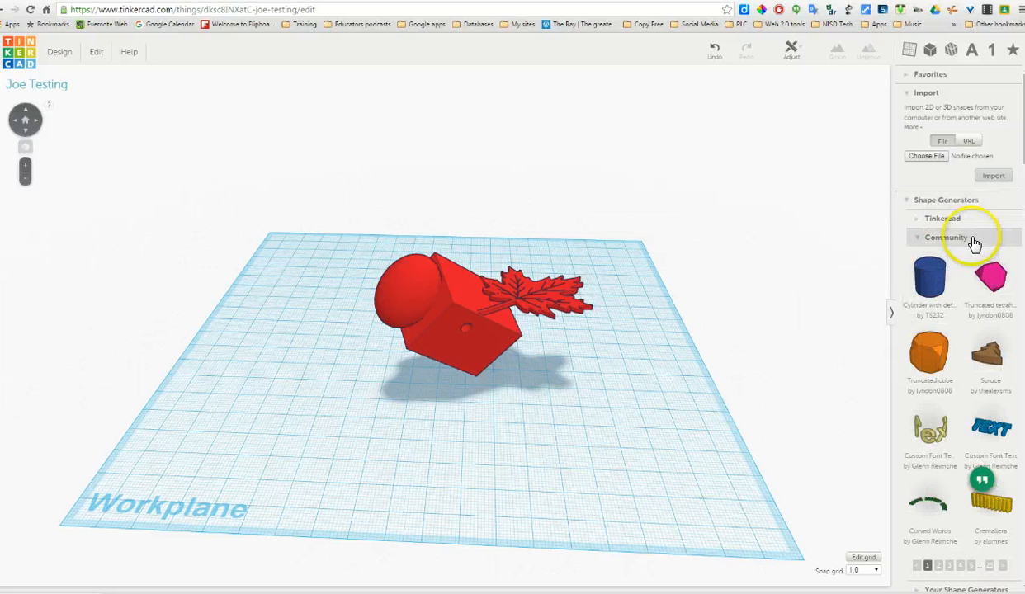
{"action": "scroll", "coordinate": [957, 330], "scroll_direction": "down", "scroll_amount": 3}
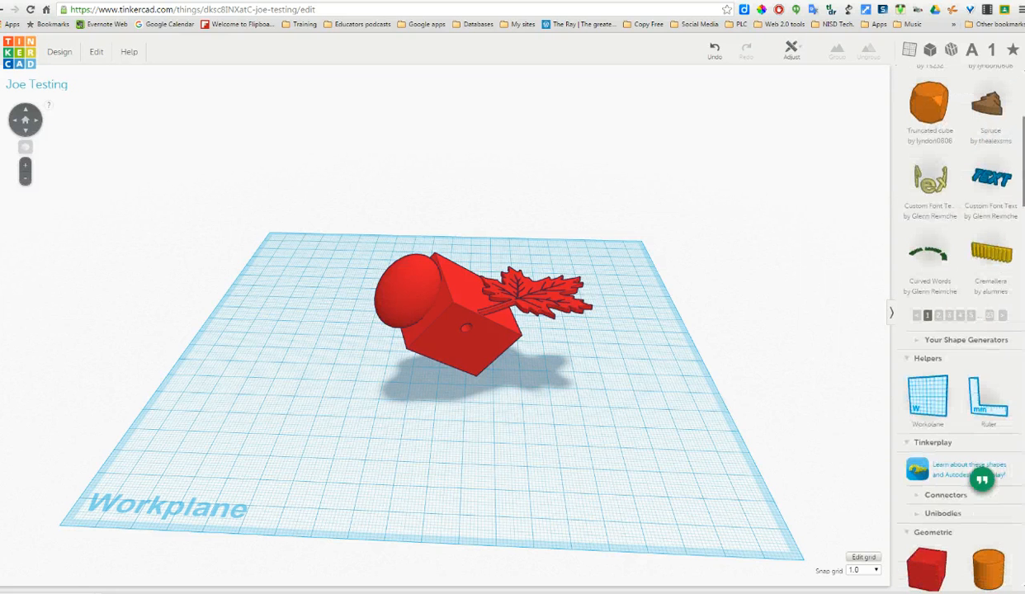
{"action": "left_click_drag", "start_coordinate": [915, 200], "coordinate": [420, 420]}
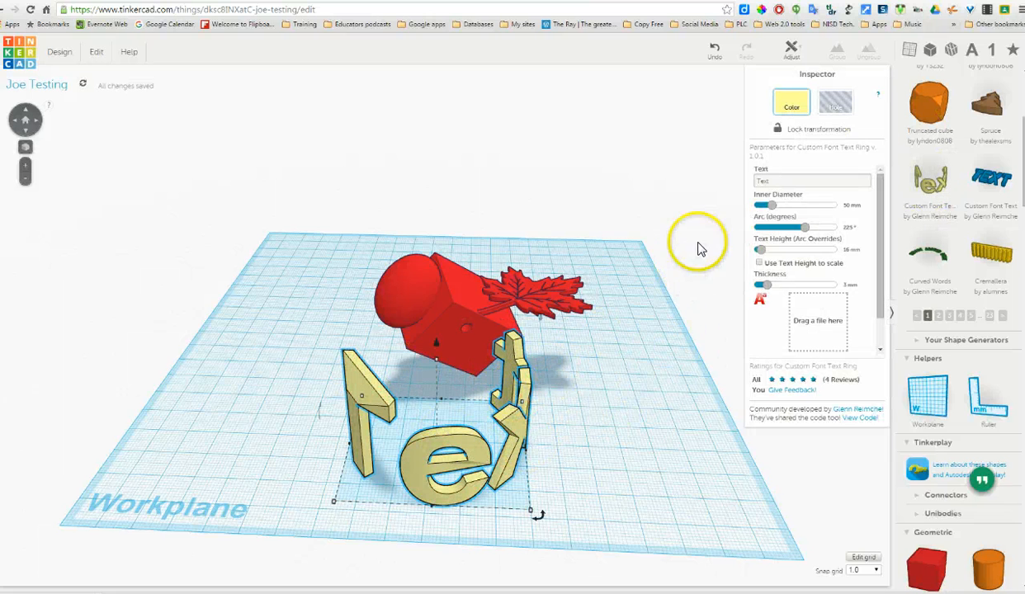
Replace the text ring's default text with the person's first name and deselect the ring.
{"action": "left_click", "coordinate": [773, 180]}
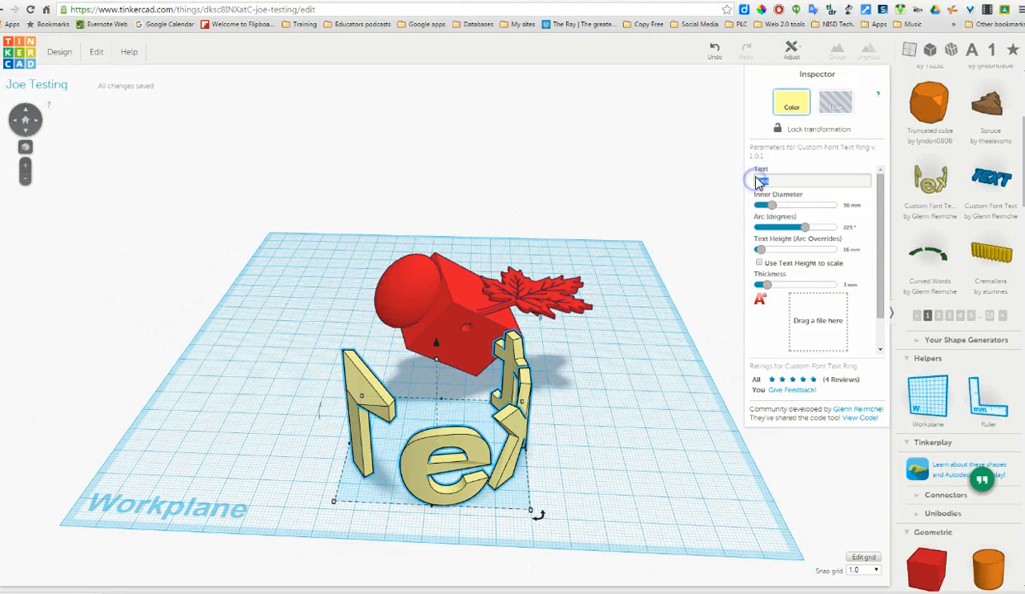
{"action": "type", "text": "Joe"}
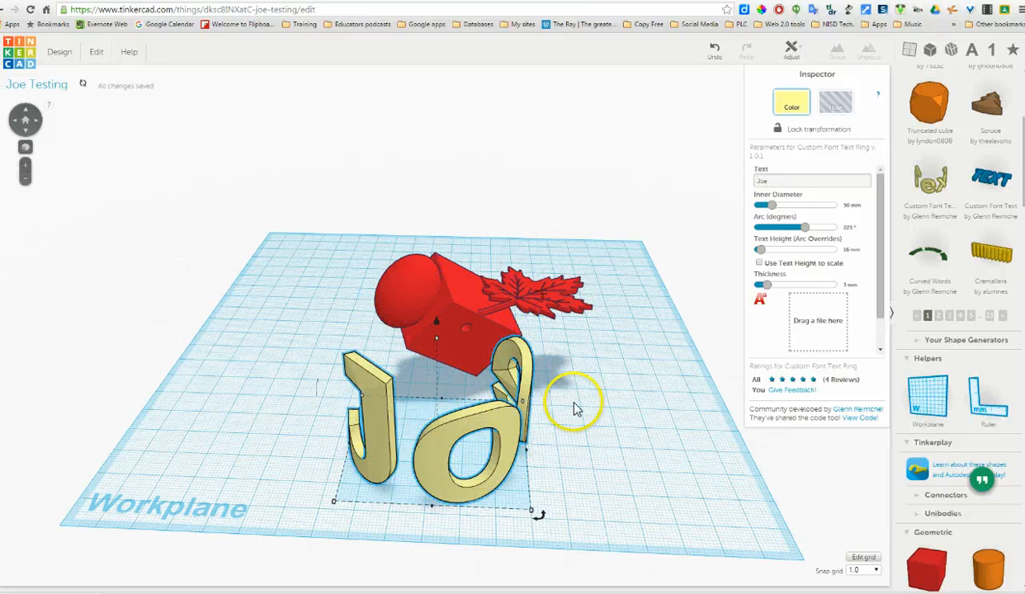
{"action": "right_click_drag", "start_coordinate": [469, 458], "coordinate": [507, 464]}
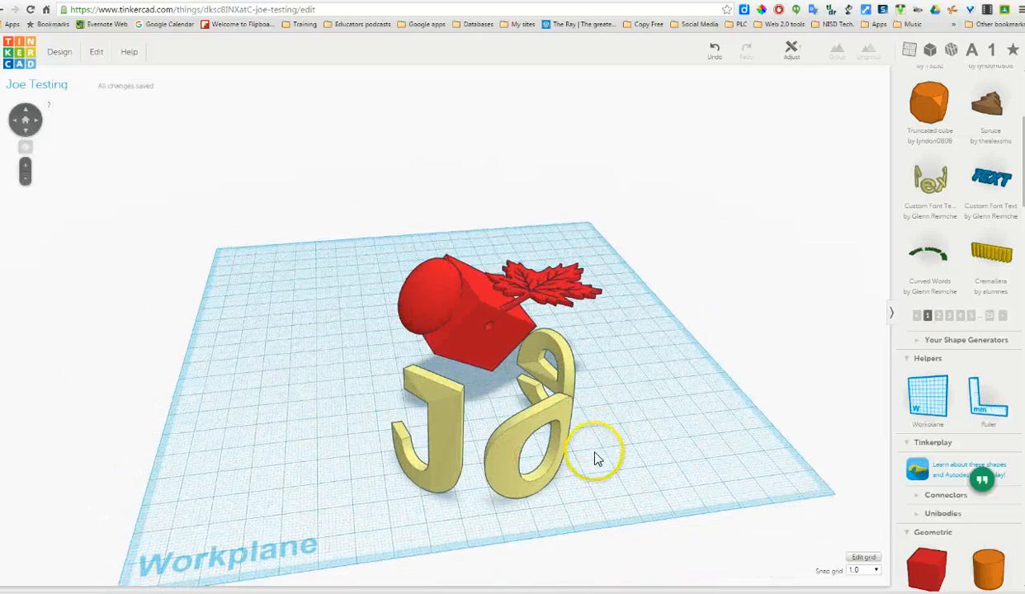
{"action": "mouse_move", "coordinate": [598, 459]}
{"action": "right_mouse_down"}
{"action": "mouse_move", "coordinate": [595, 484]}
{"action": "mouse_move", "coordinate": [599, 450]}
{"action": "right_mouse_up"}
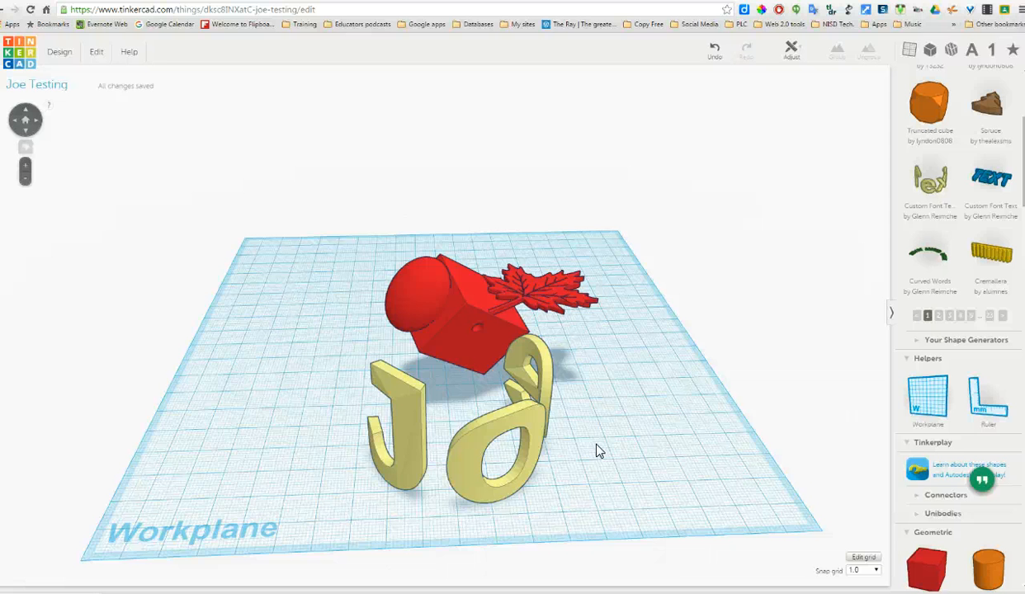